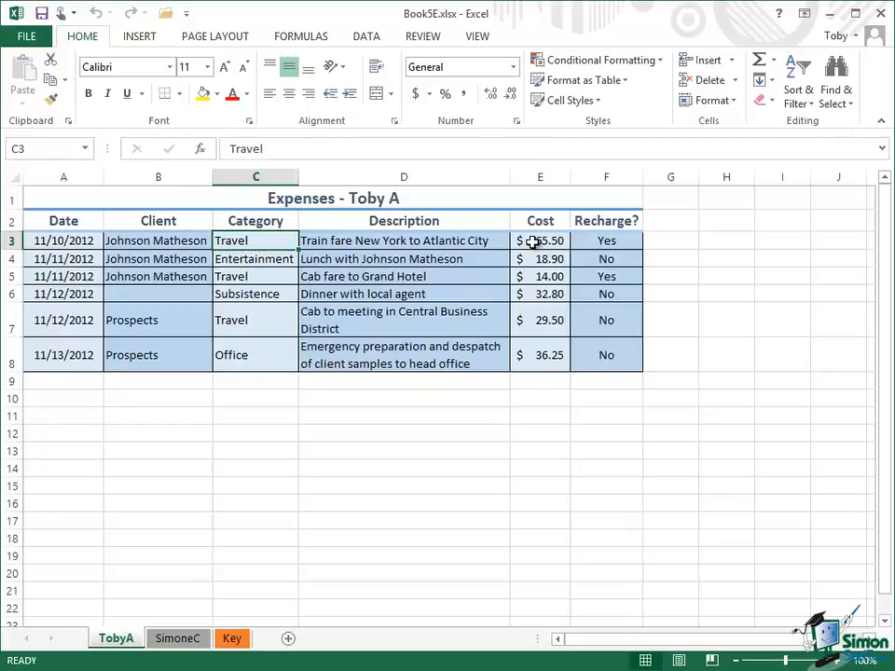
Step: Total the Cost values in E3:E8 with the Sum function, placing the formula in E9, and select that cell
click(533, 242)
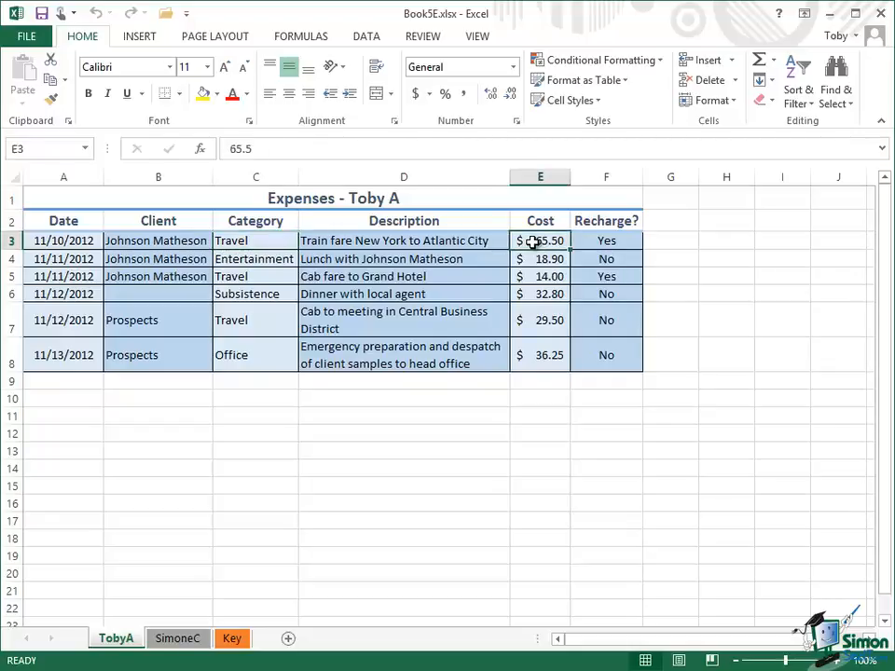
drag(532, 242, 532, 381)
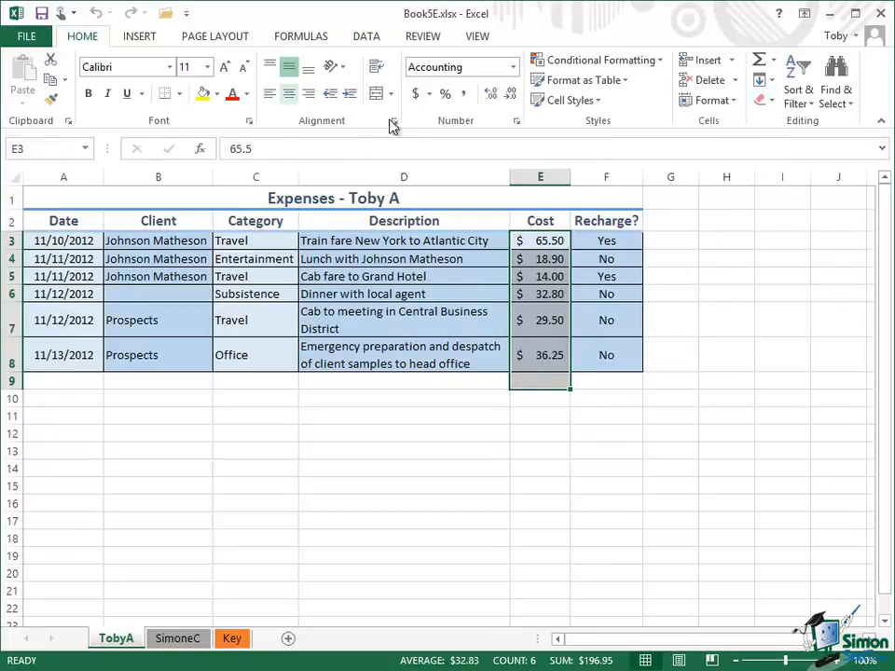
click(761, 64)
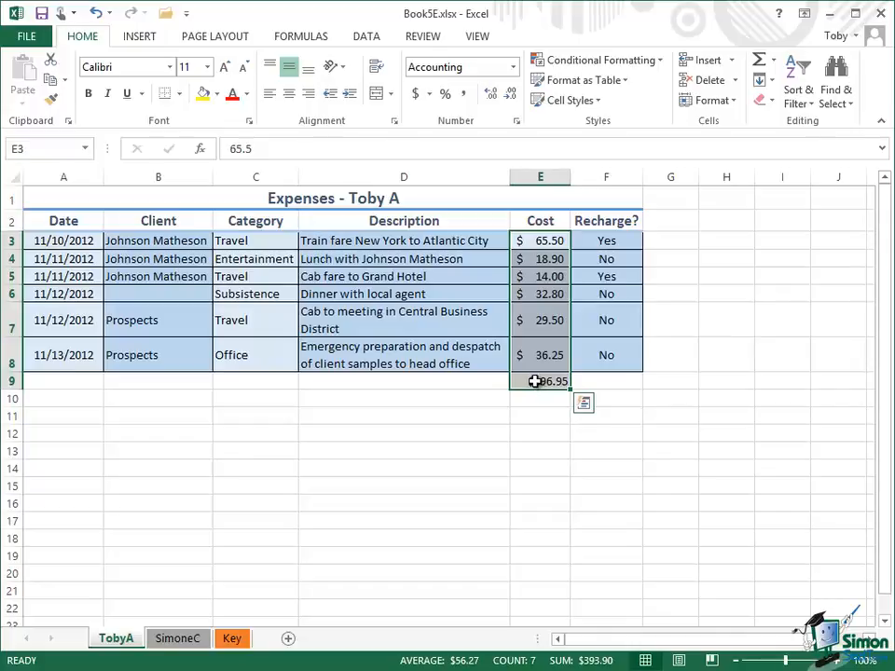
click(534, 382)
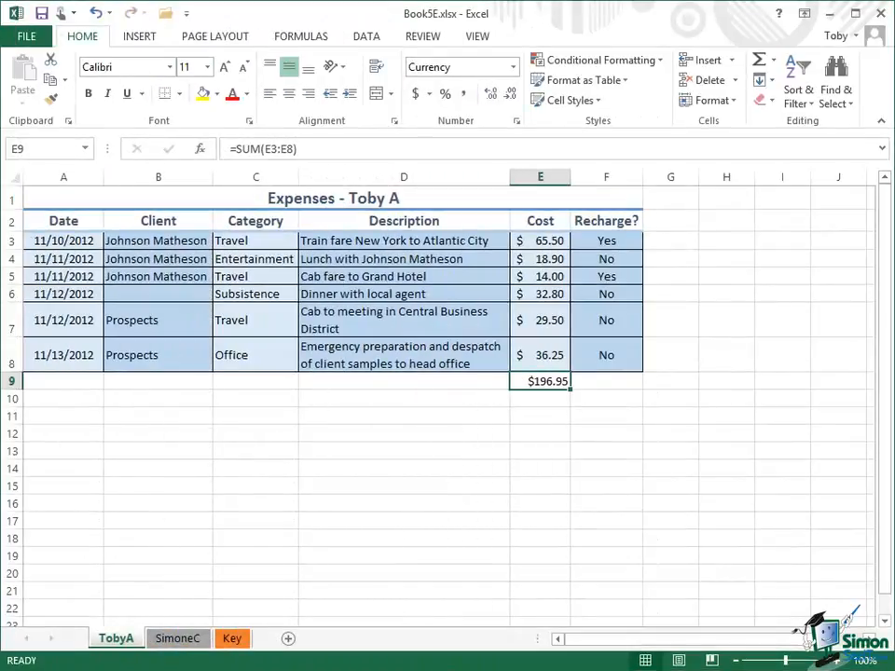
Step: Undo the currency formatting and the sum formula in E9
click(96, 14)
click(96, 14)
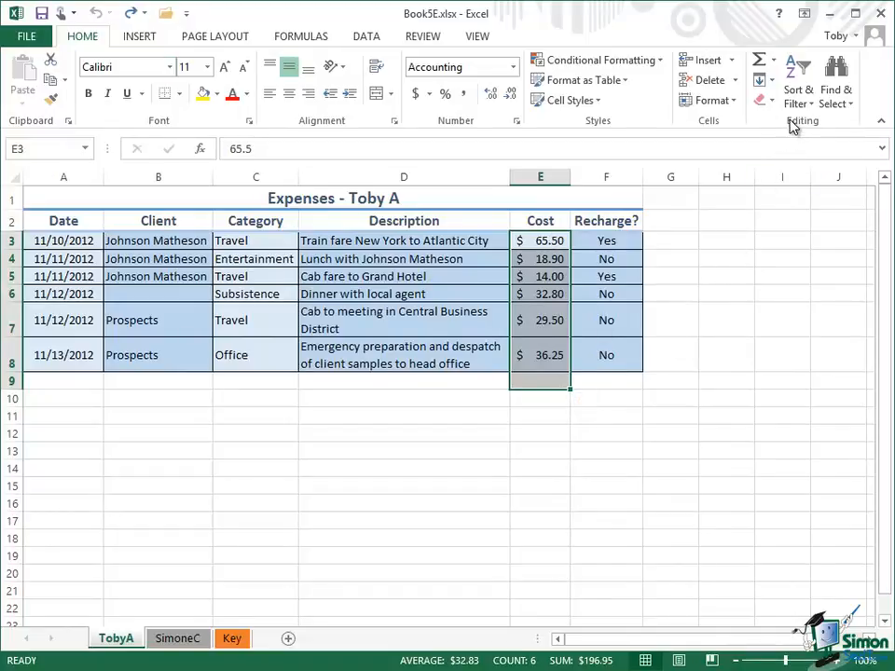
Step: Calculate the highest Cost value in E9 with the Max function, and undo it after checking the cell
click(775, 63)
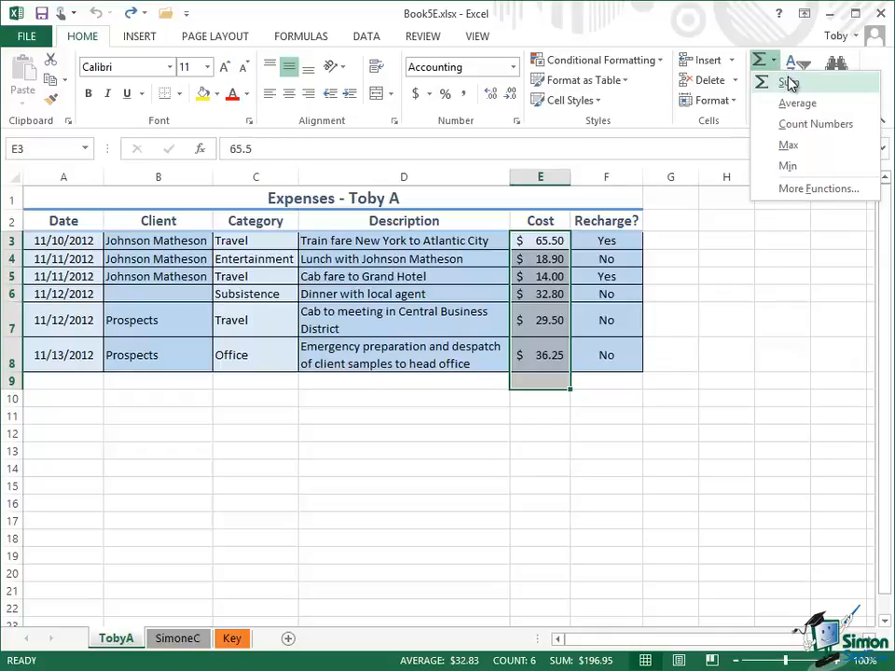
click(788, 146)
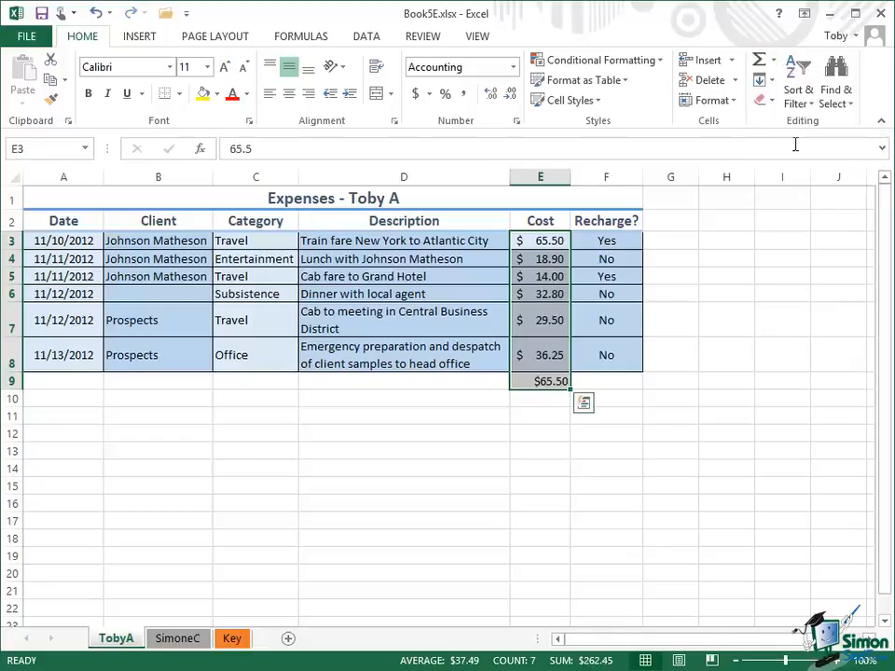
click(551, 381)
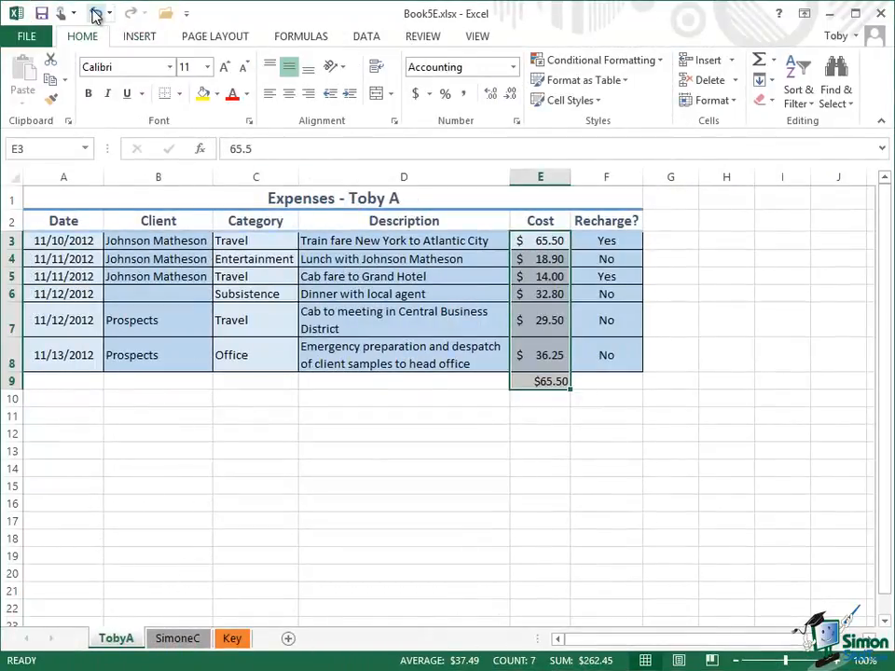
click(95, 13)
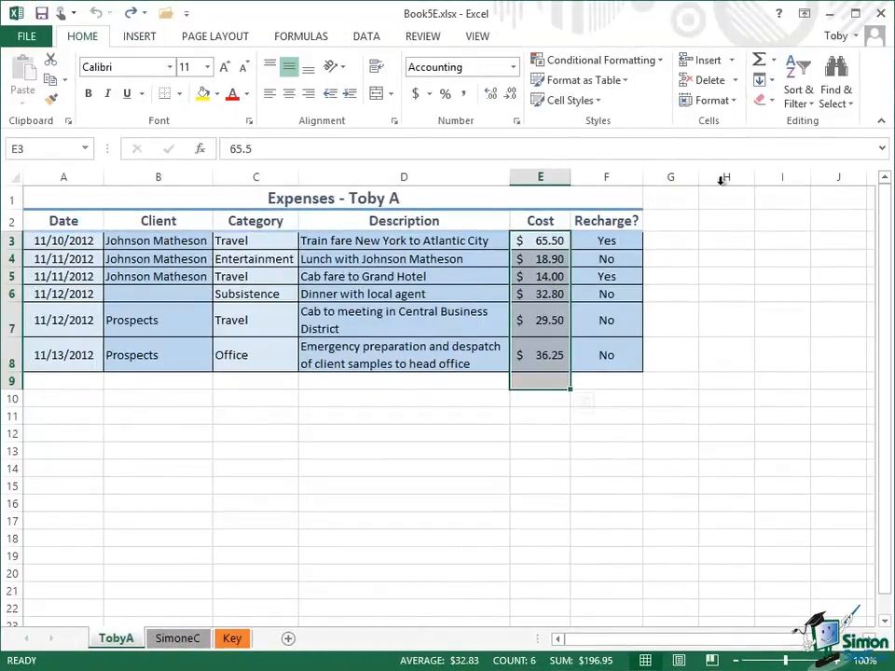
Step: Bring up the Insert Function dialog for the Cost range and browse the functions in the Statistical category
click(776, 59)
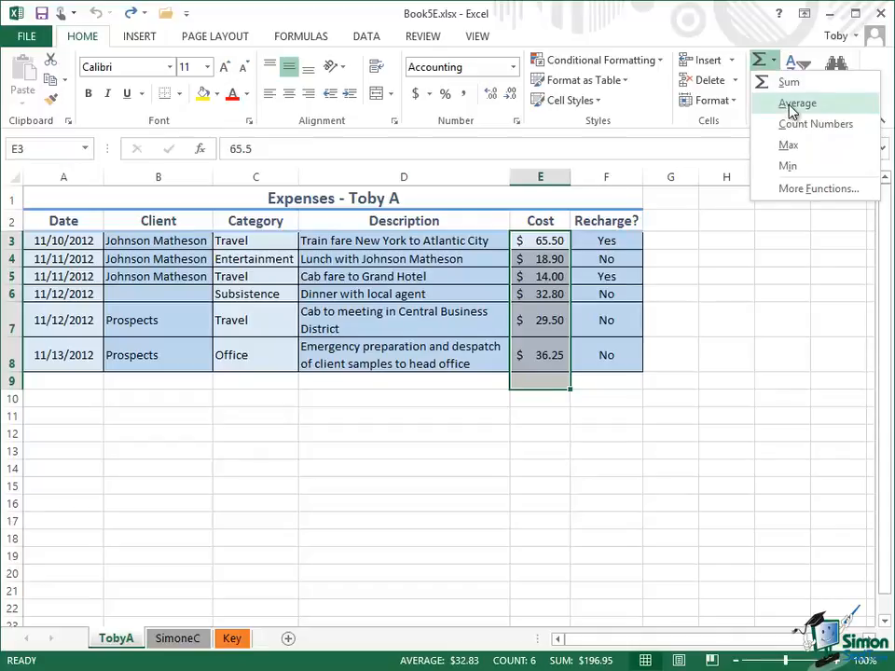
click(794, 190)
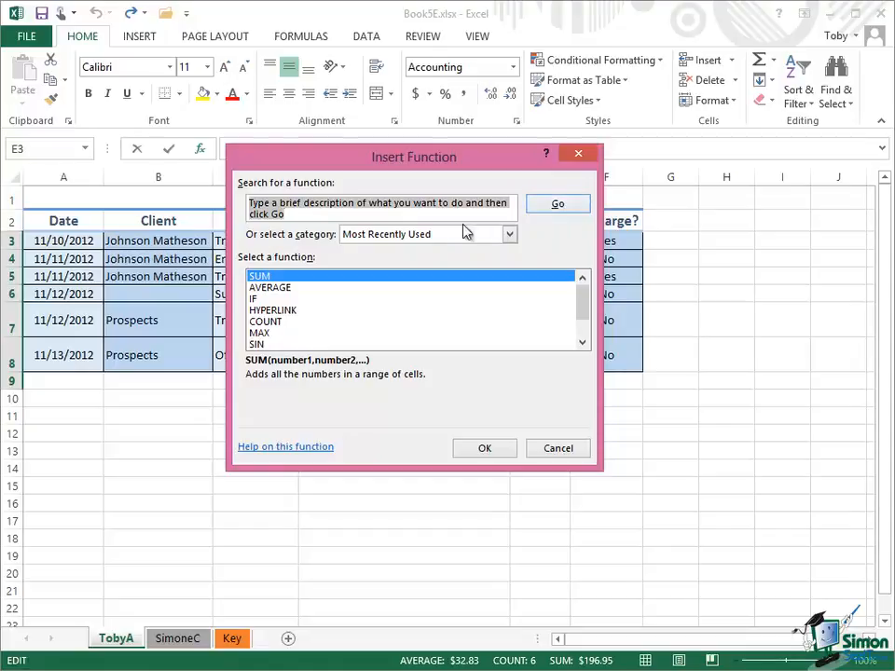
click(510, 236)
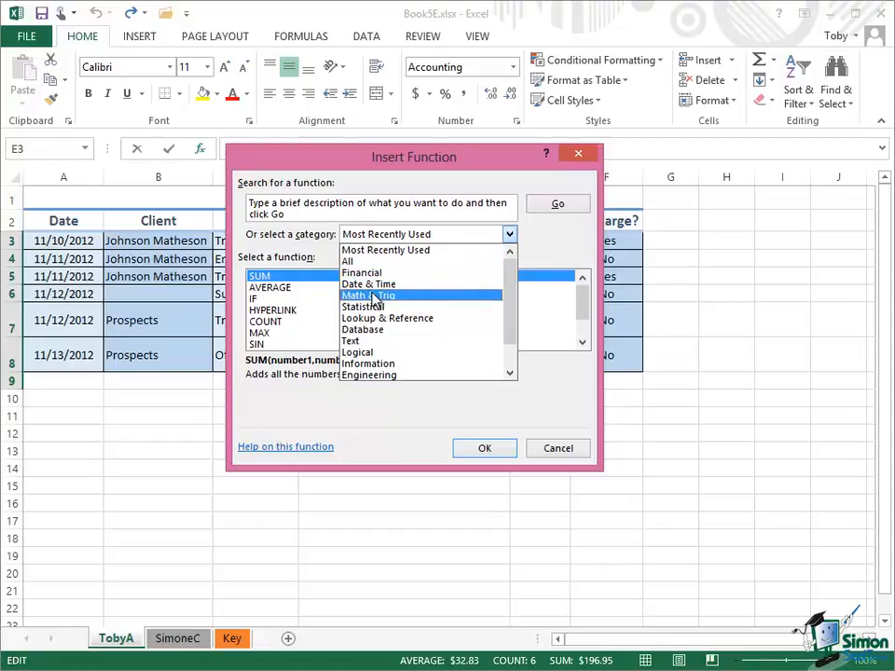
mouse_move(515, 304)
mouse_down()
mouse_move(515, 321)
mouse_move(513, 293)
mouse_up()
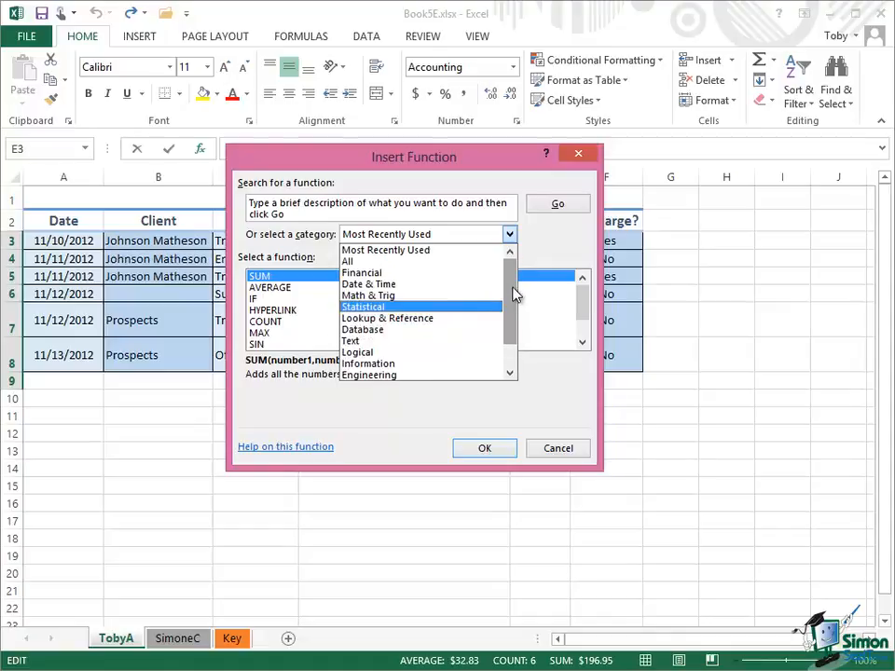
click(395, 308)
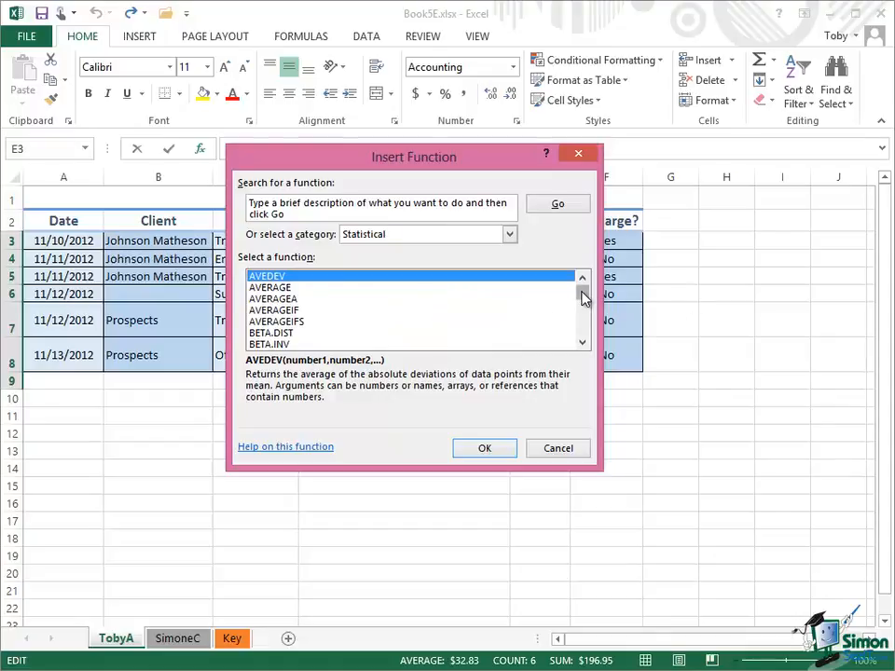
mouse_move(584, 296)
mouse_down()
mouse_move(583, 344)
mouse_move(583, 282)
mouse_up()
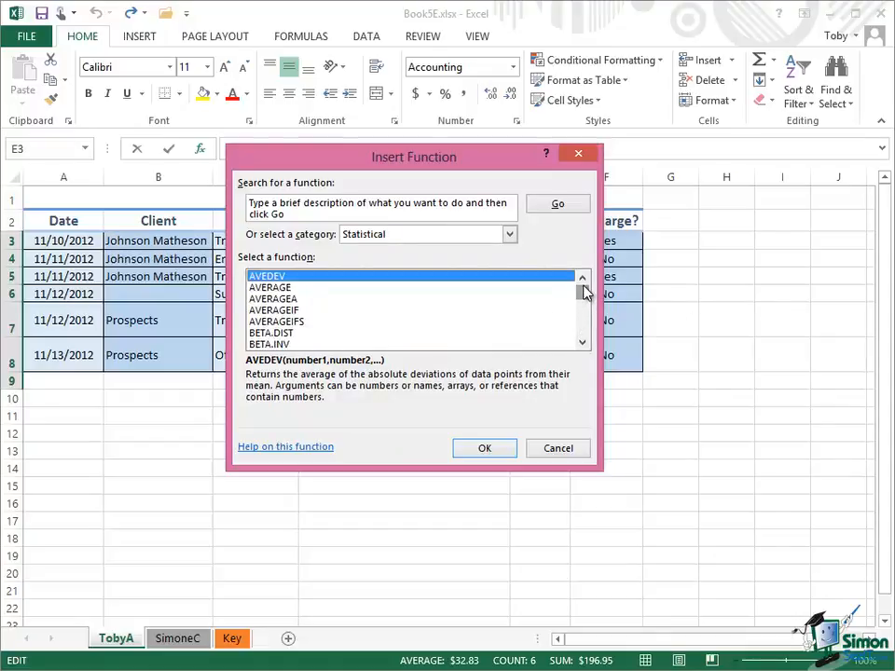
Step: Replace the placeholder description in the function search with "median" and run the search
click(298, 214)
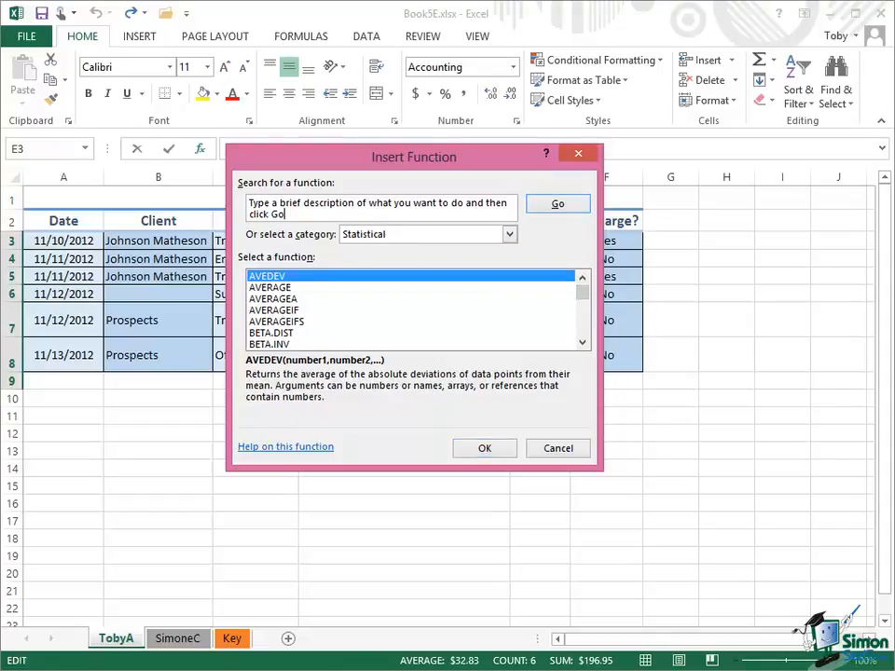
key(BackSpace)
key(BackSpace)
key(BackSpace)
key(BackSpace)
key(BackSpace)
key(BackSpace)
key(BackSpace)
key(BackSpace)
key(BackSpace)
key(BackSpace)
key(BackSpace)
key(BackSpace)
key(BackSpace)
key(BackSpace)
key(BackSpace)
key(BackSpace)
key(BackSpace)
key(BackSpace)
key(BackSpace)
key(BackSpace)
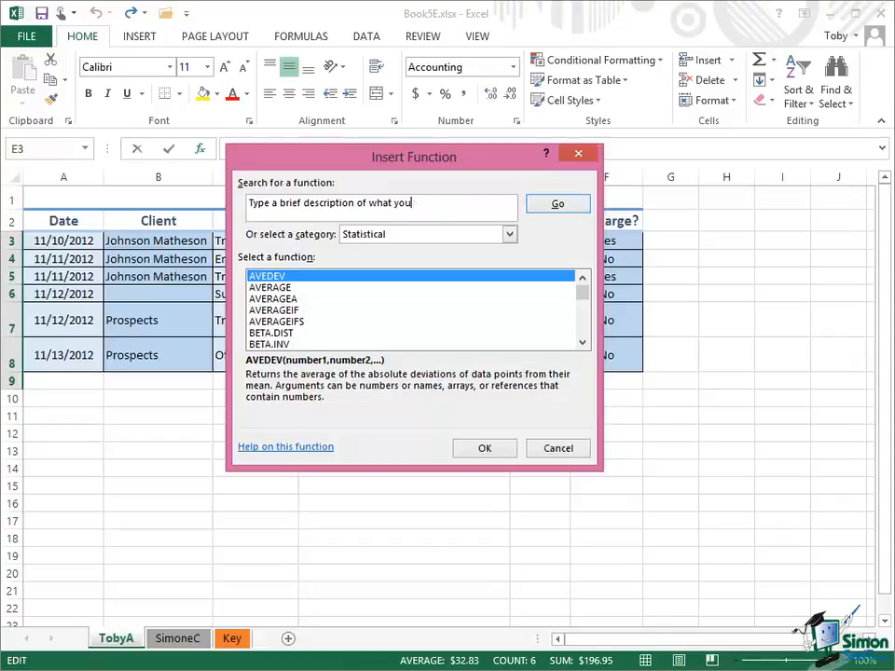
key(BackSpace)
key(BackSpace)
key(BackSpace)
key(BackSpace)
key(BackSpace)
key(BackSpace)
key(BackSpace)
key(BackSpace)
key(BackSpace)
key(BackSpace)
key(BackSpace)
key(BackSpace)
key(BackSpace)
key(BackSpace)
key(BackSpace)
key(BackSpace)
key(BackSpace)
key(BackSpace)
key(BackSpace)
key(BackSpace)
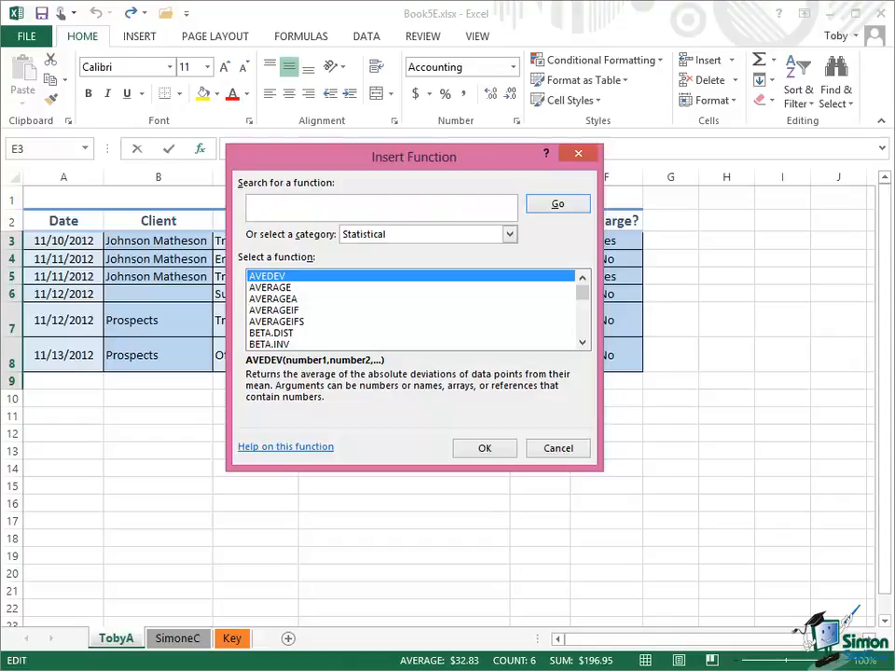
text(median)
click(557, 205)
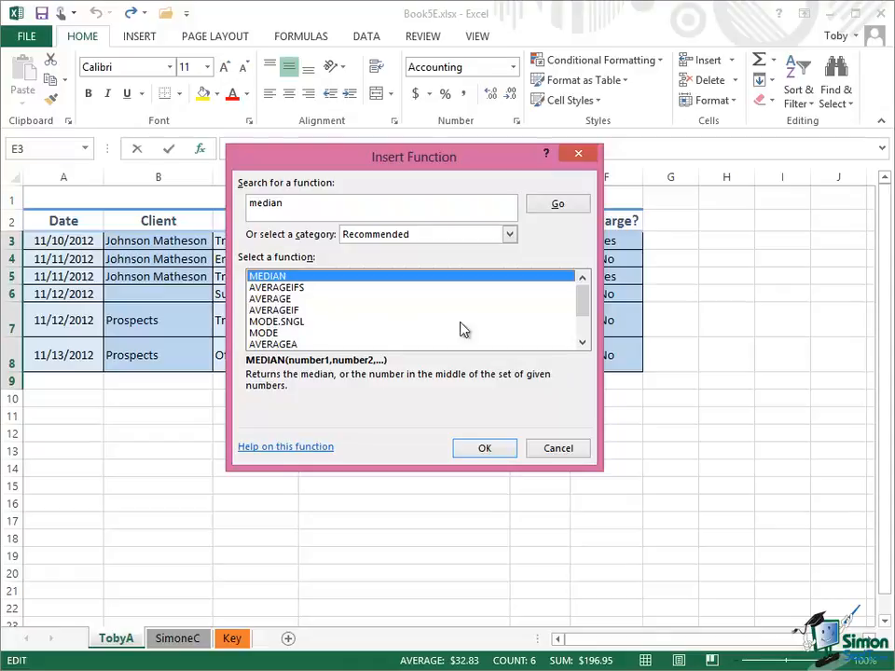
Step: Look through the recommended functions for median and close the dialog without inserting one
click(583, 342)
click(582, 343)
click(583, 342)
click(583, 342)
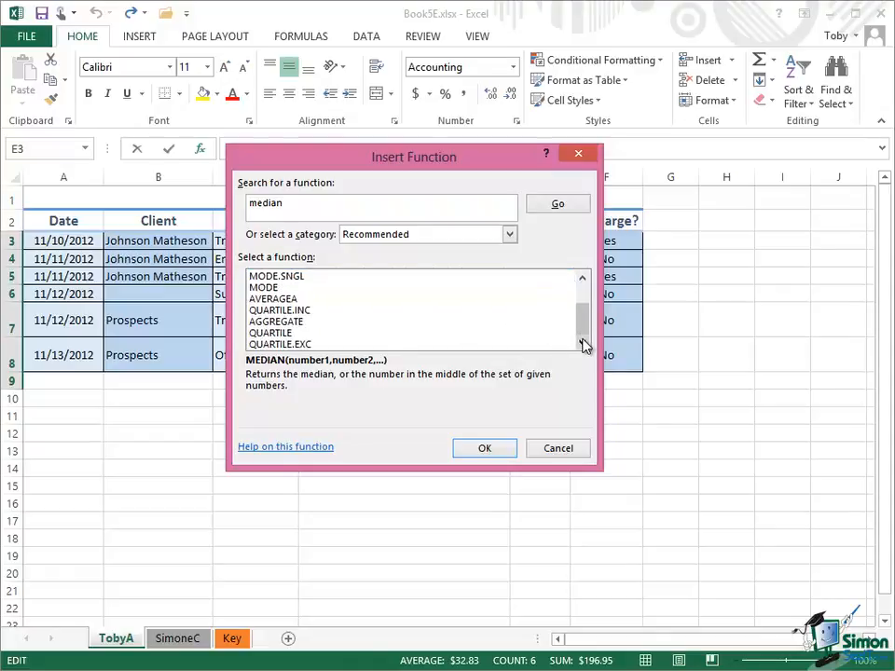
click(584, 279)
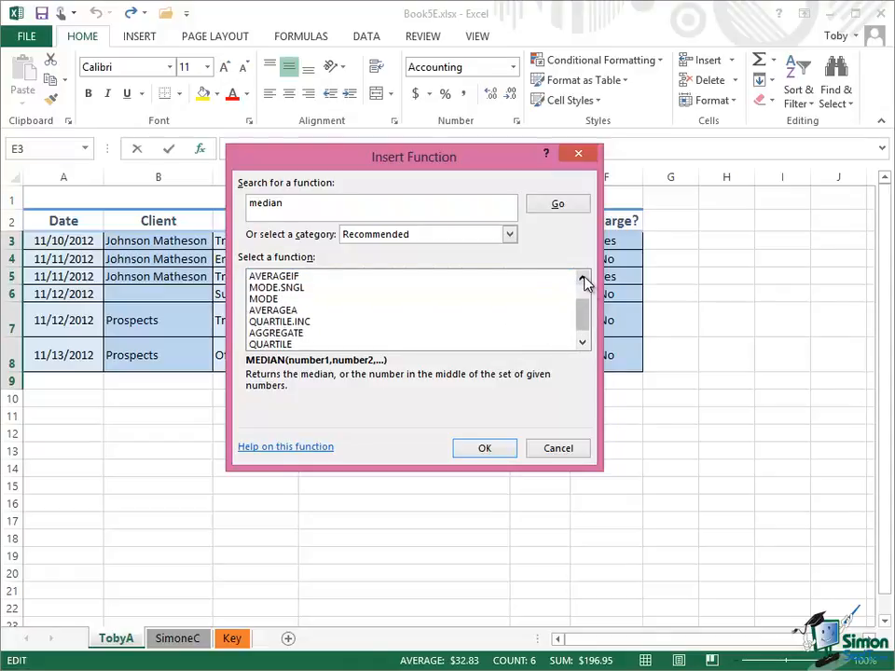
click(584, 279)
click(583, 279)
click(584, 279)
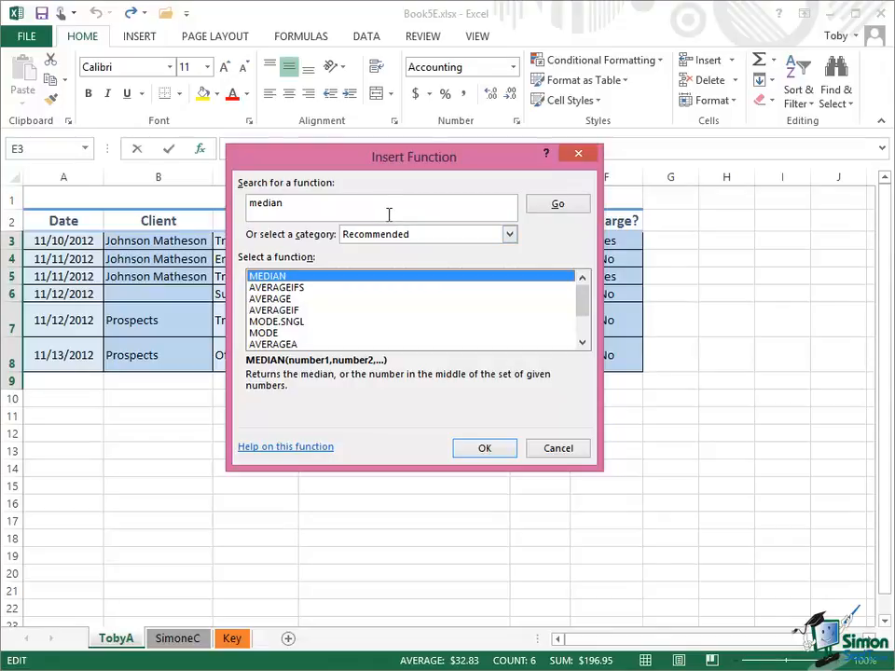
click(549, 447)
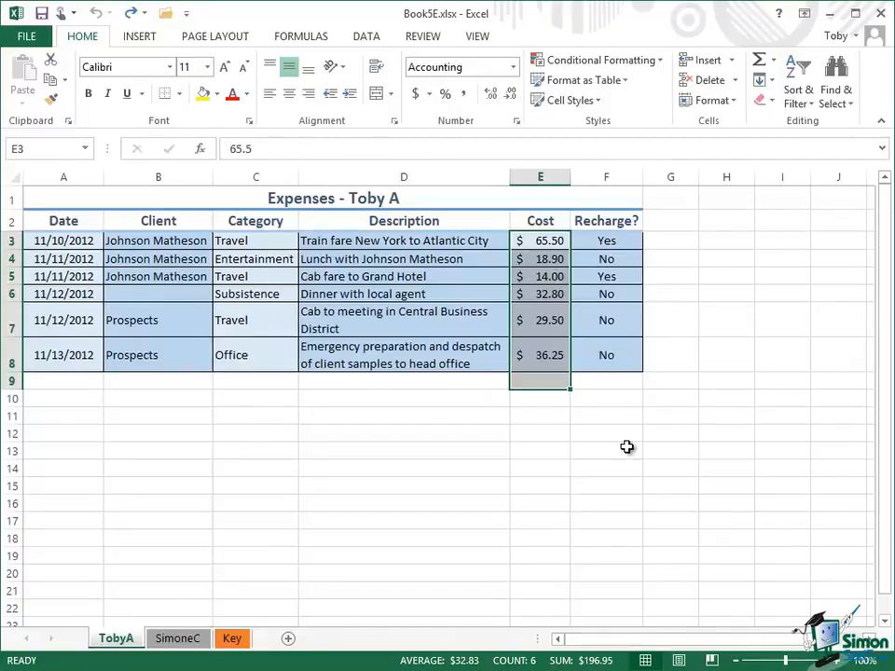
Step: Enter the formula =E3+E8 in cell C12 to add the first and last costs
click(249, 435)
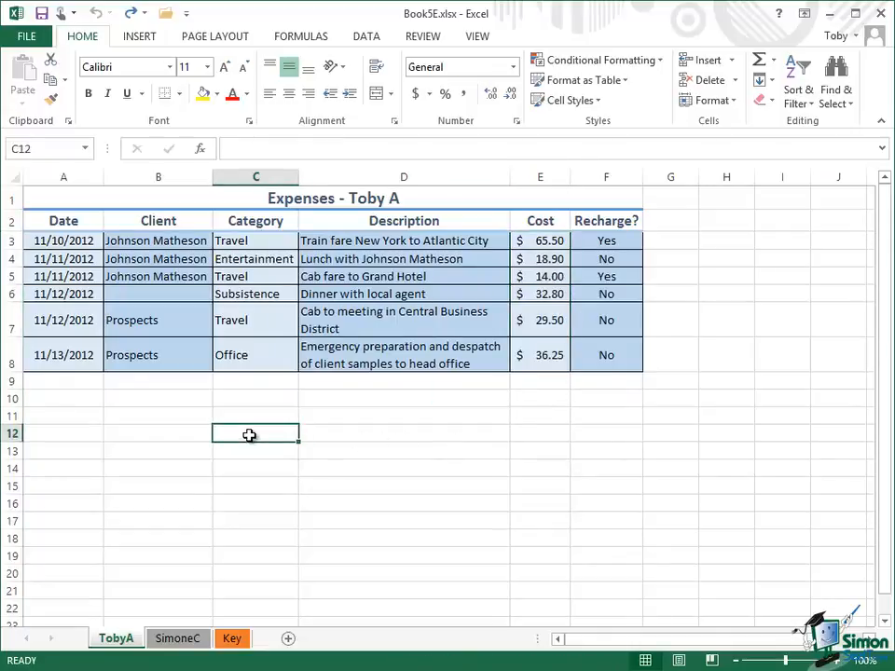
click(232, 150)
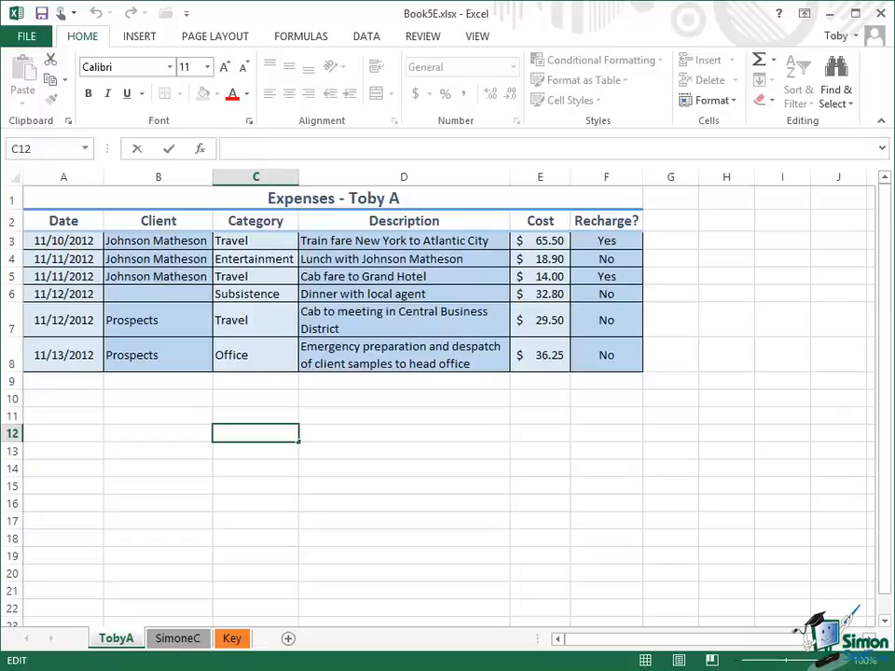
text(=)
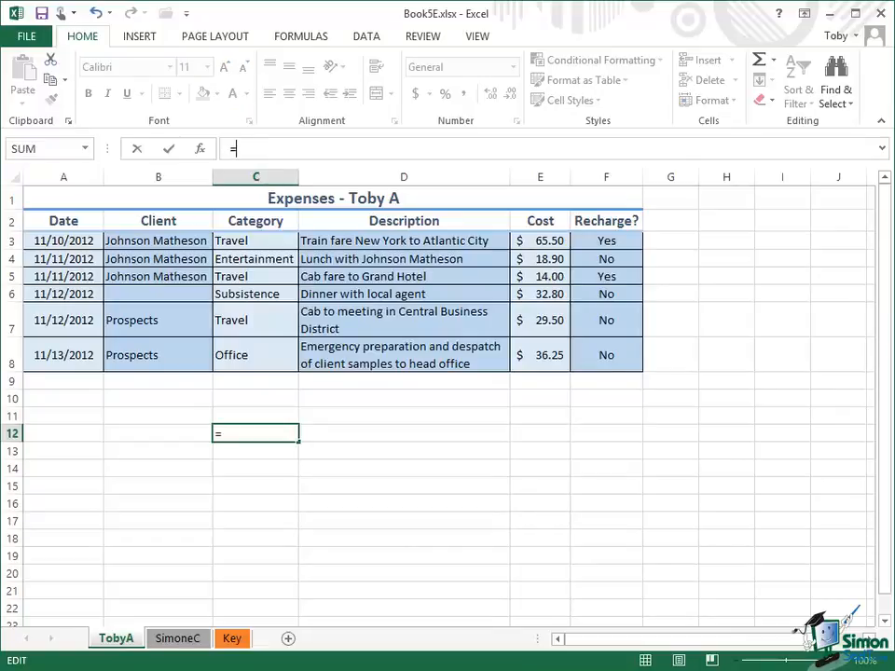
text(E3)
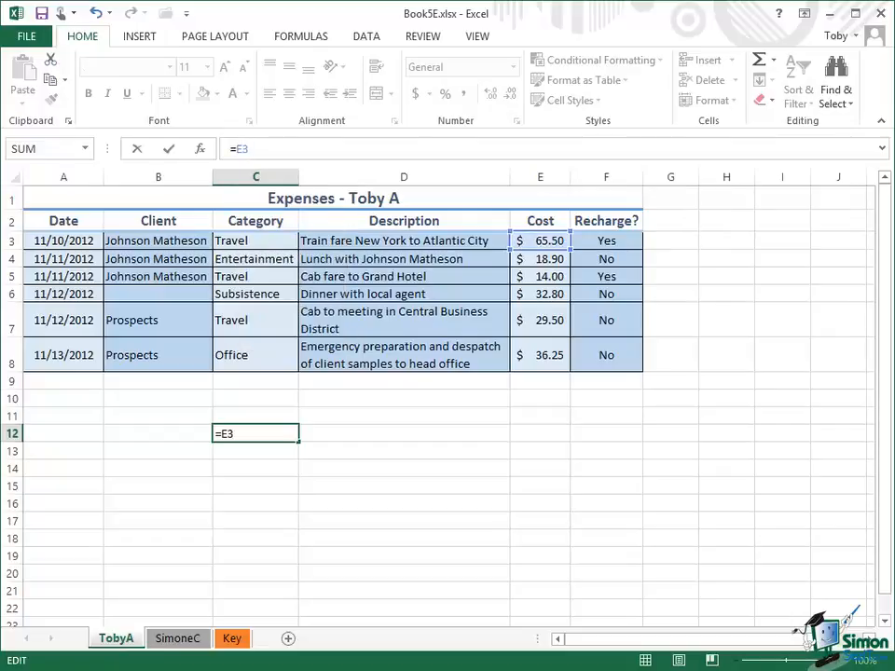
text(+E8)
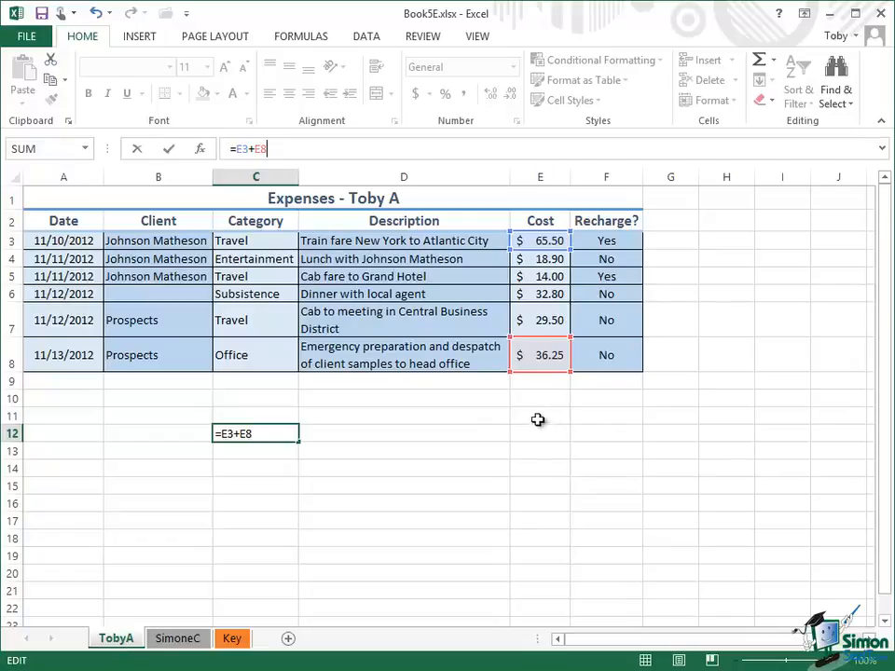
click(170, 153)
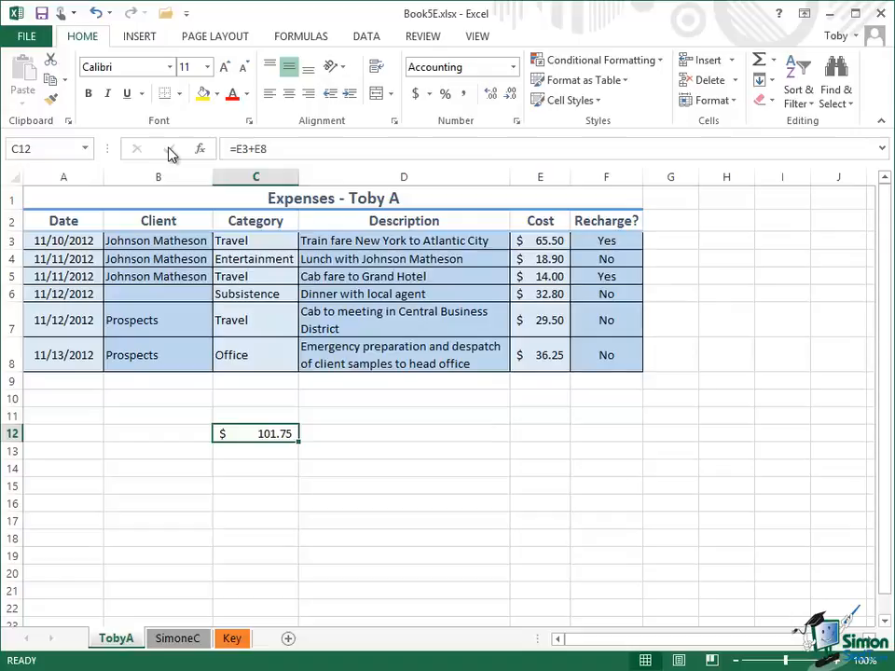
Step: Change the operator in C12's formula to subtraction so that it reads =E3-E8
click(254, 150)
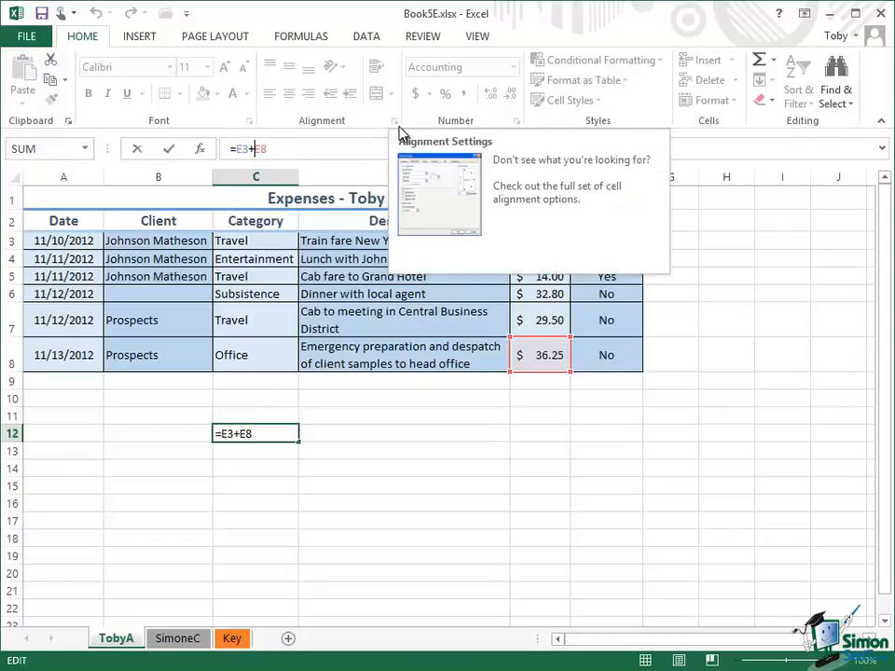
key(BackSpace)
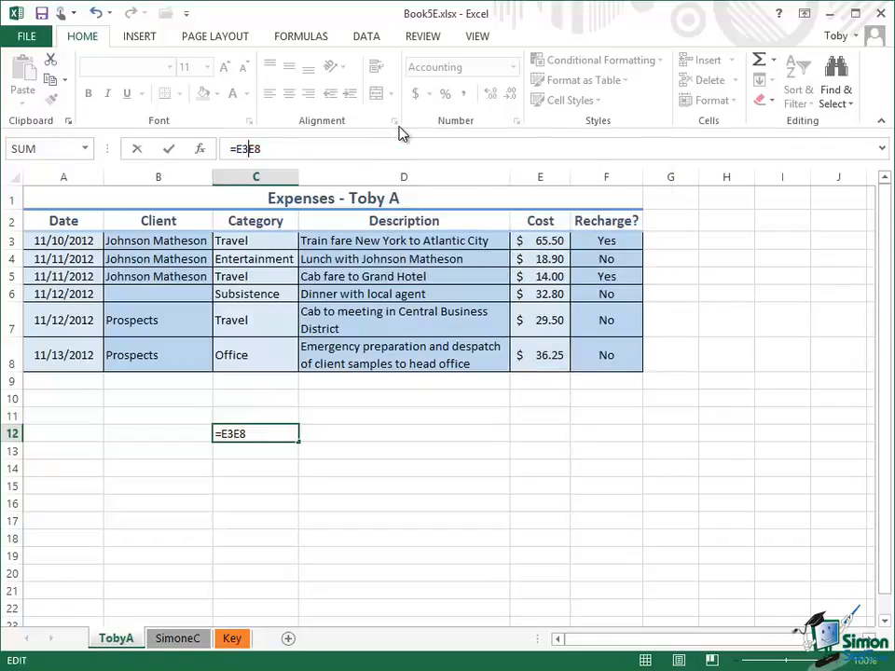
text(-)
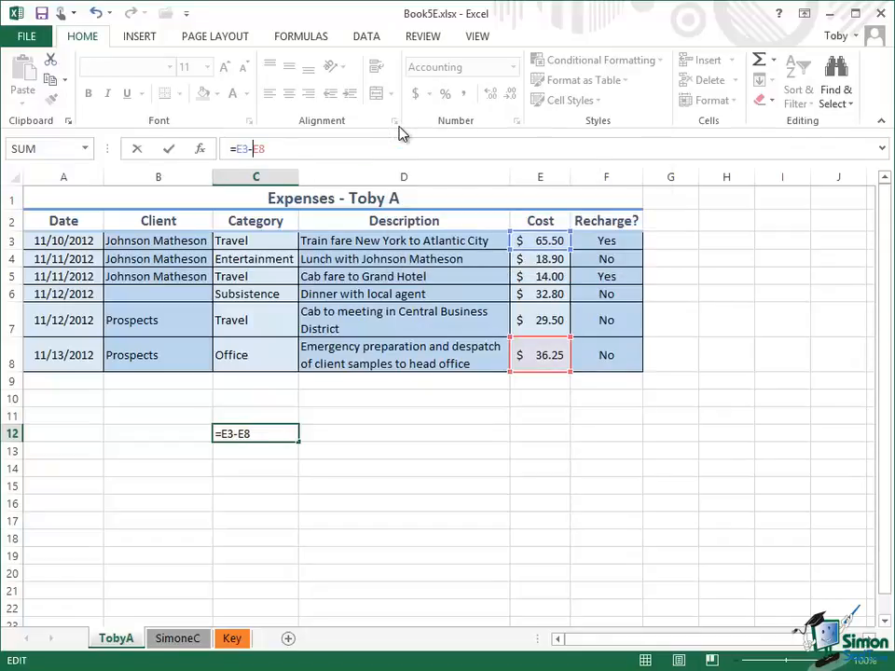
click(170, 151)
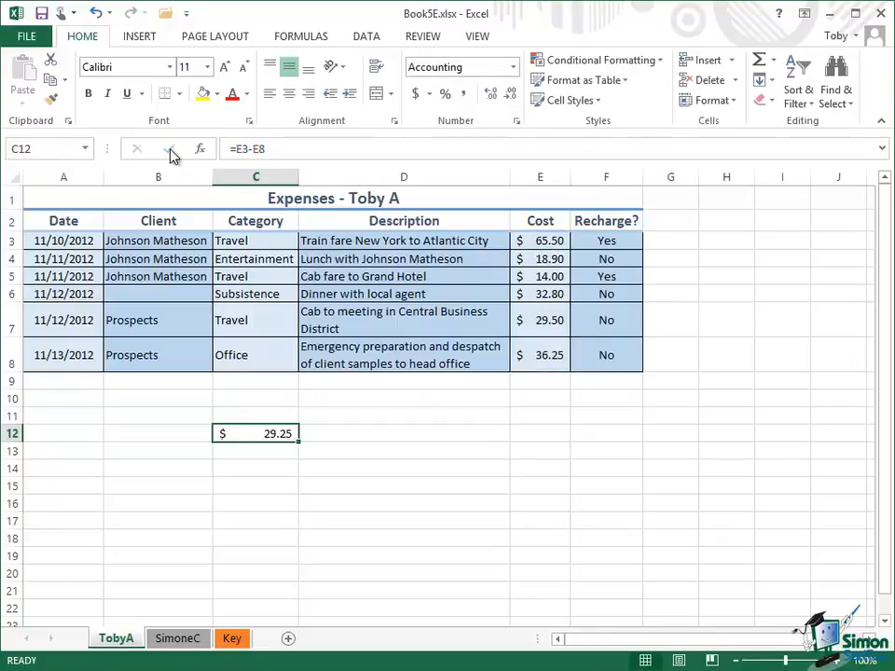
Step: Extend C12's formula by adding the cost in E6, making it =E3-E8+E6
click(278, 149)
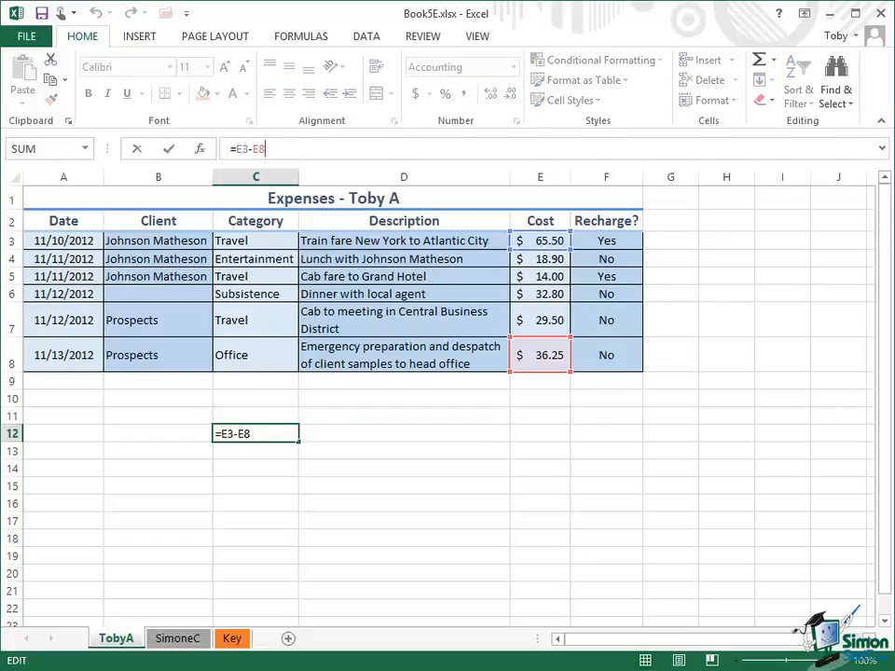
text(+E6)
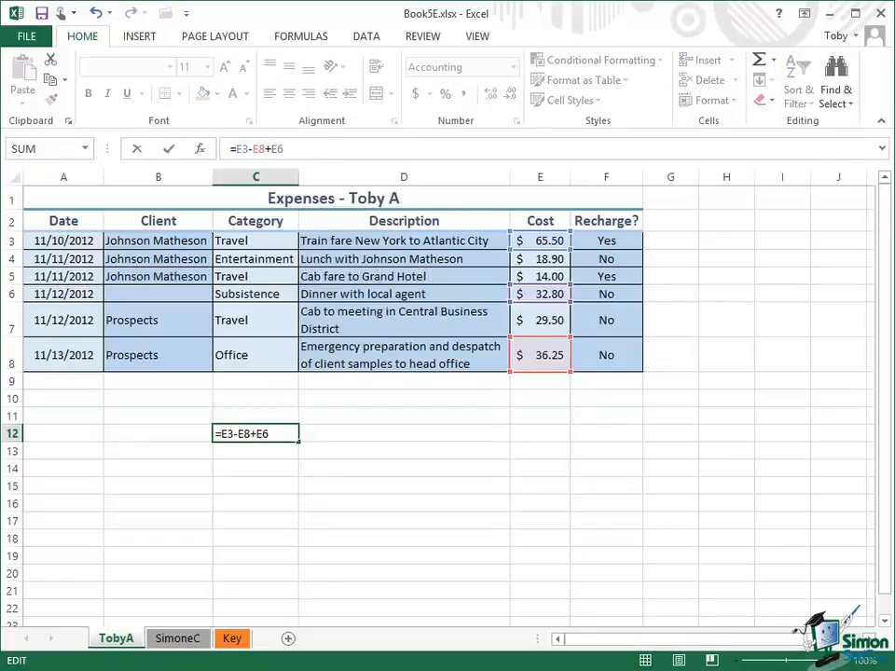
click(170, 149)
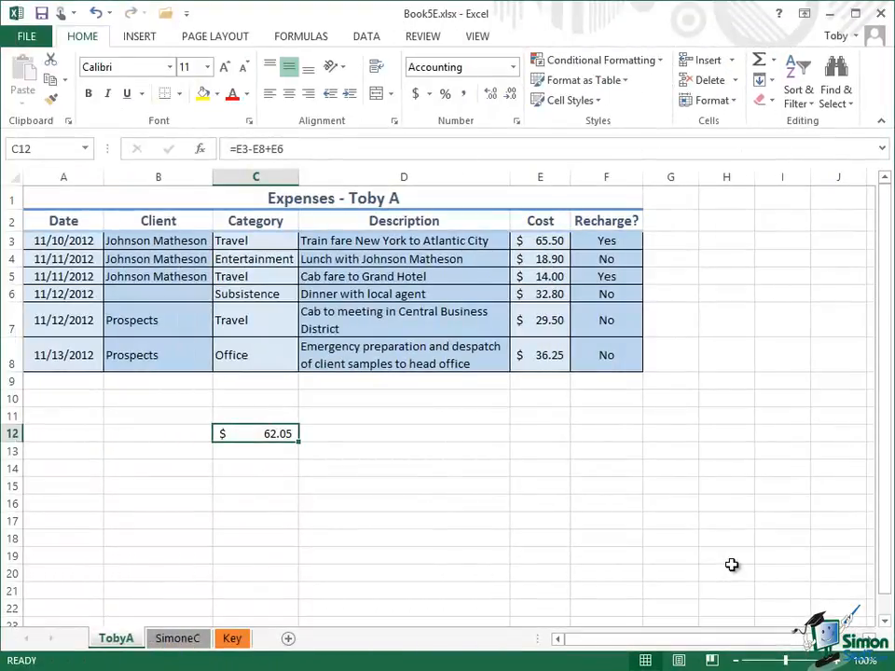
Step: Enter the formula =2*E3 in cell F12 to double the first cost
click(602, 432)
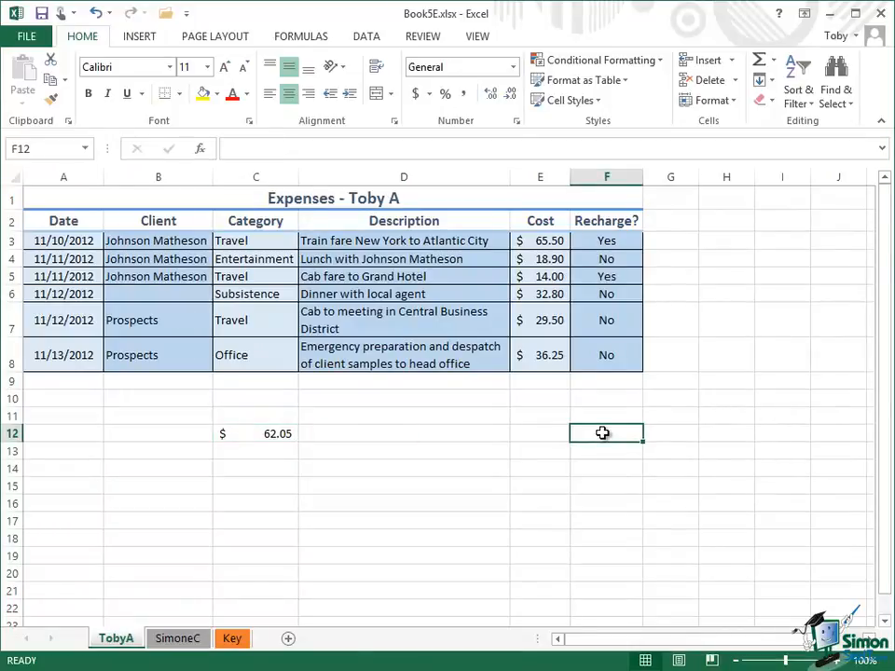
click(241, 156)
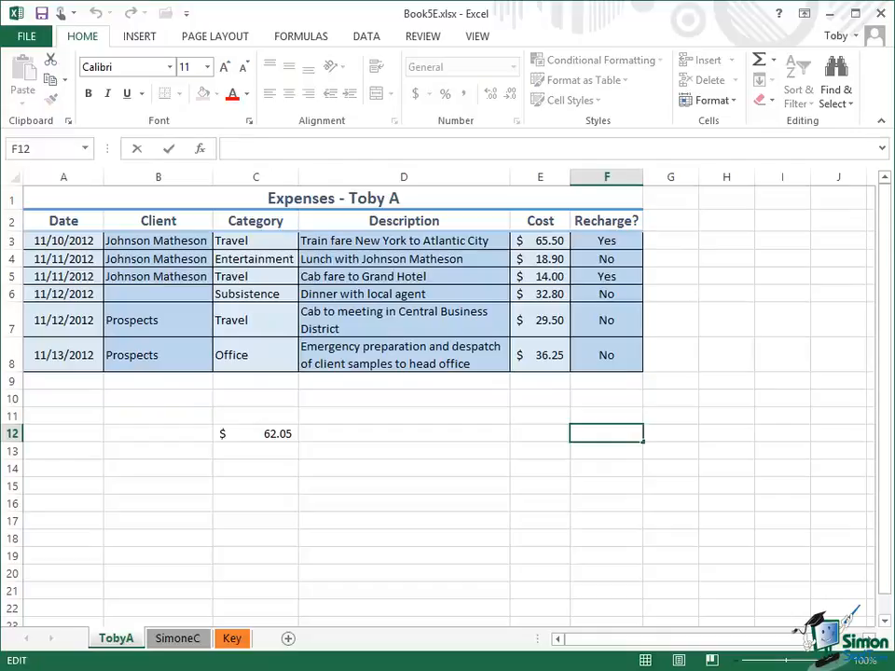
text(=)
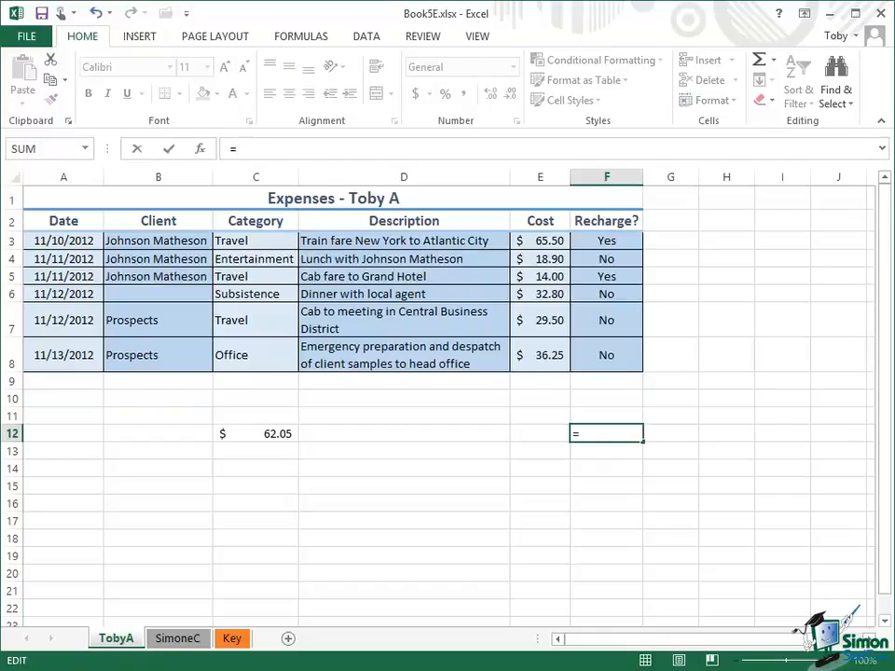
text(2*E)
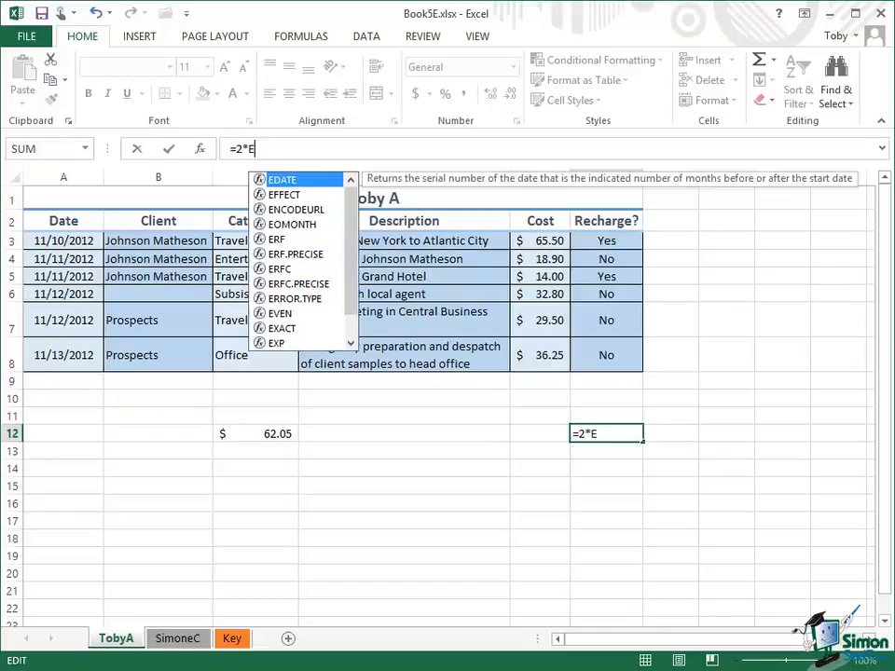
text(3)
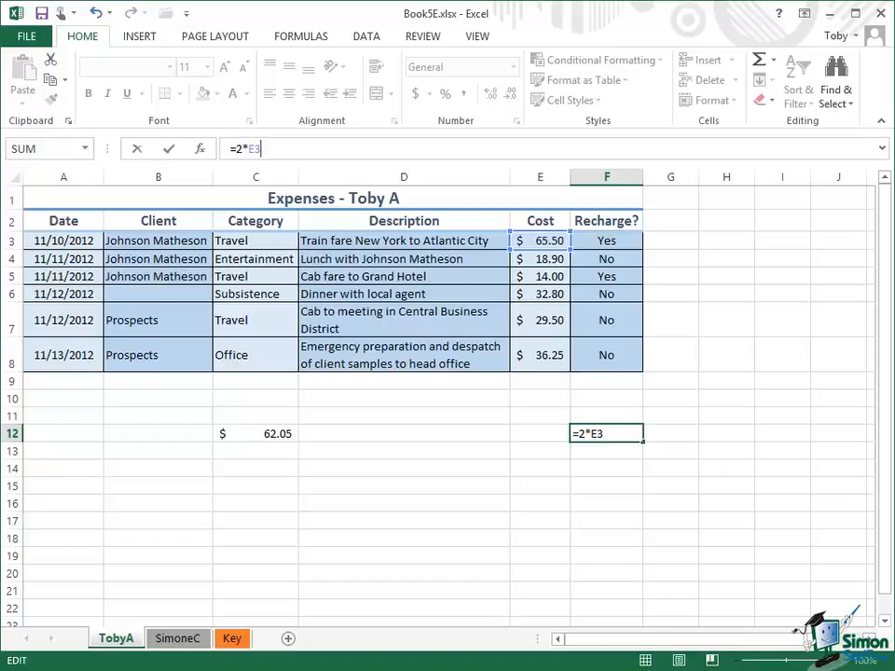
click(170, 151)
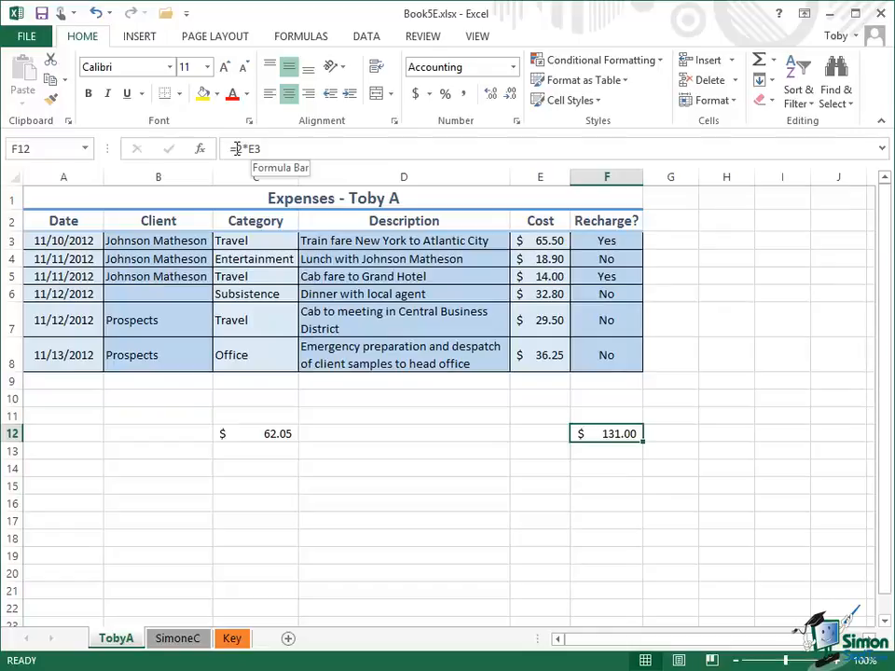
Step: Enter the formula =2*E3 in cell G3, beside the first expense row
click(669, 242)
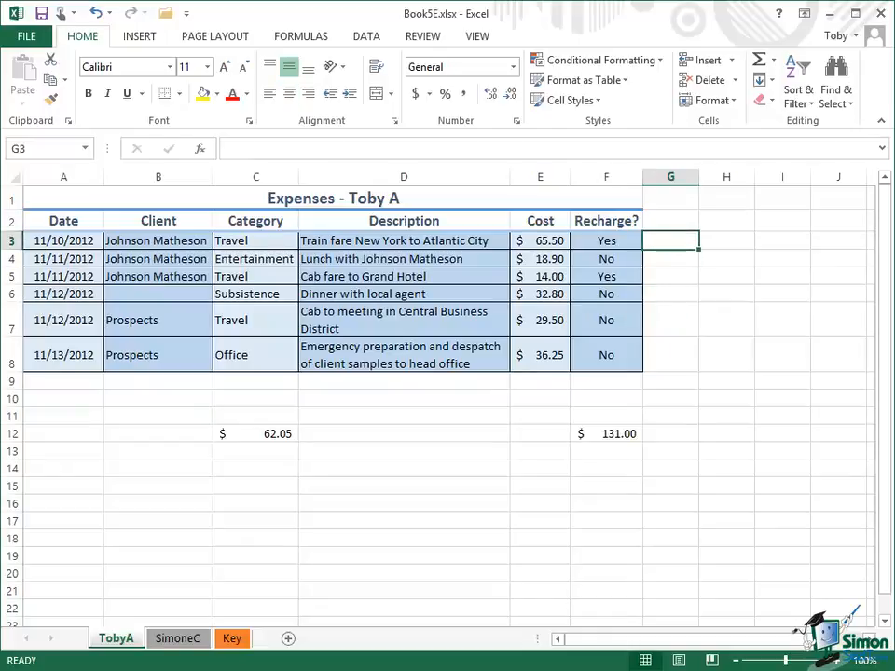
text(=2)
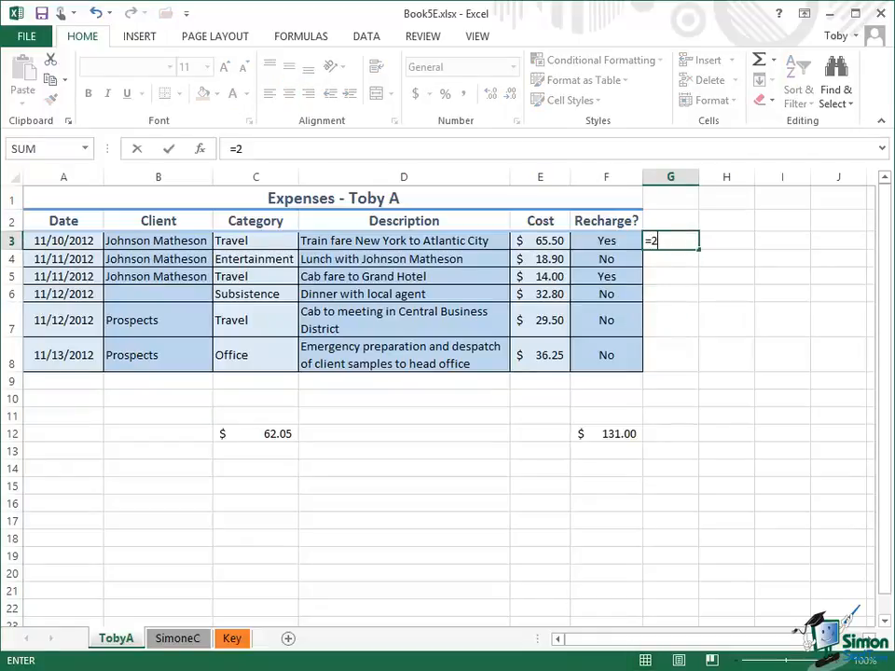
text(*E3)
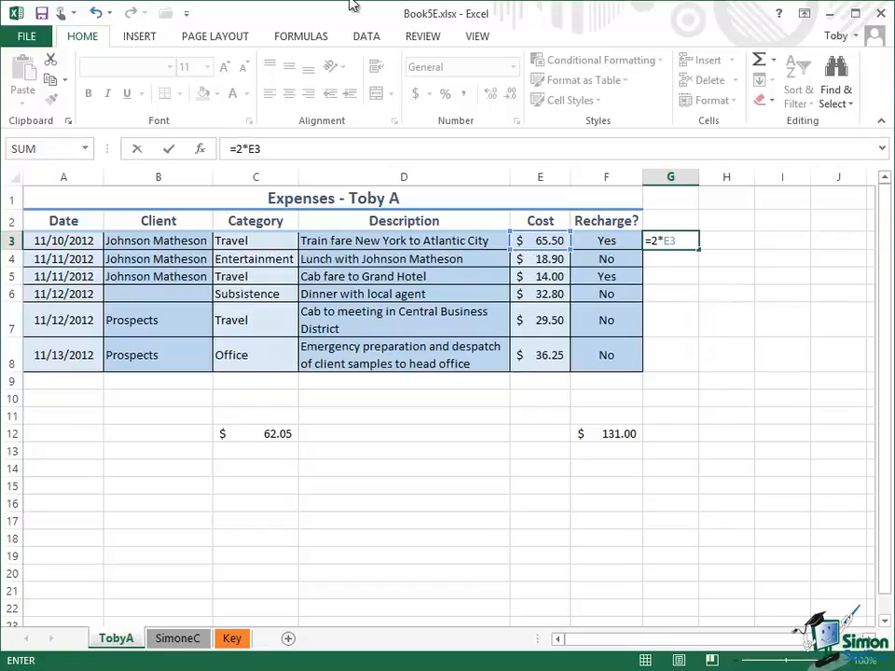
click(169, 149)
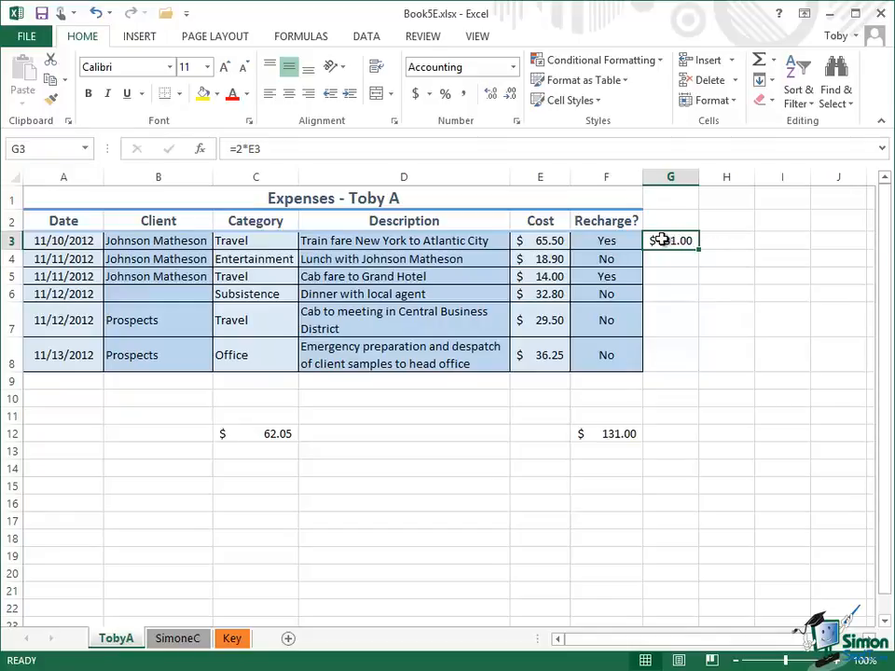
Step: Fill the formula in G3 down through G8 and check the cell references in G3, G4 and G5
drag(661, 239, 668, 358)
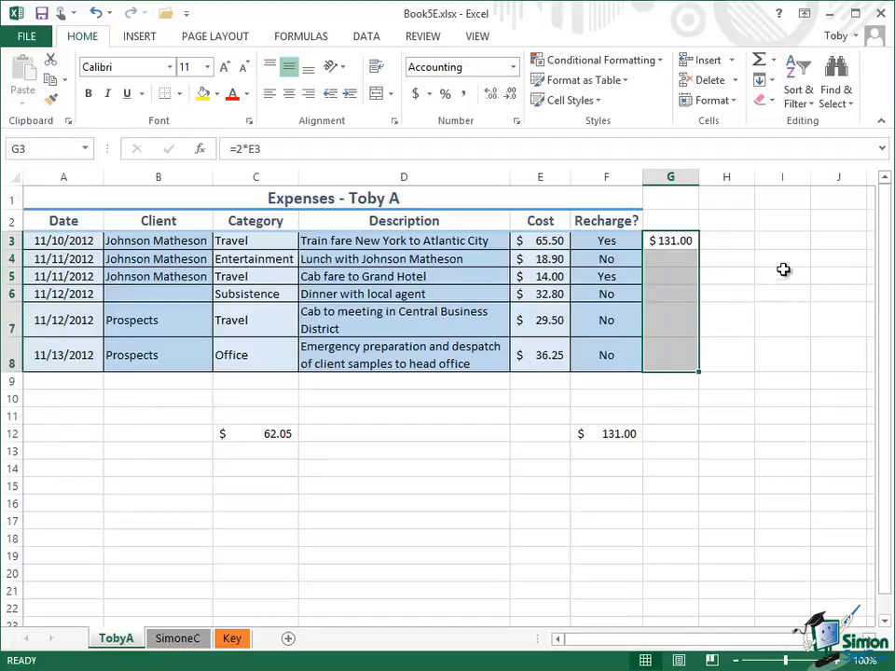
click(770, 82)
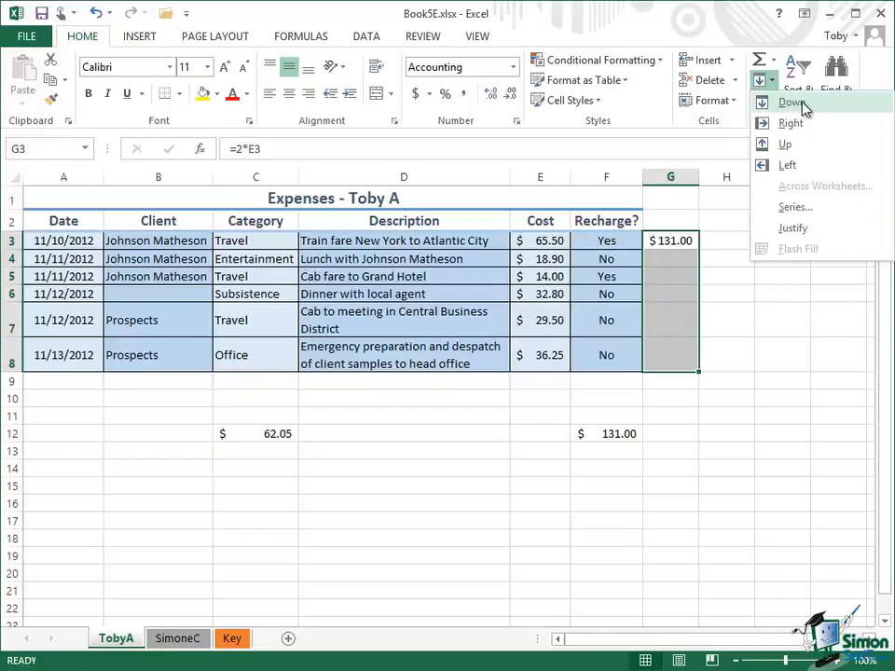
click(801, 103)
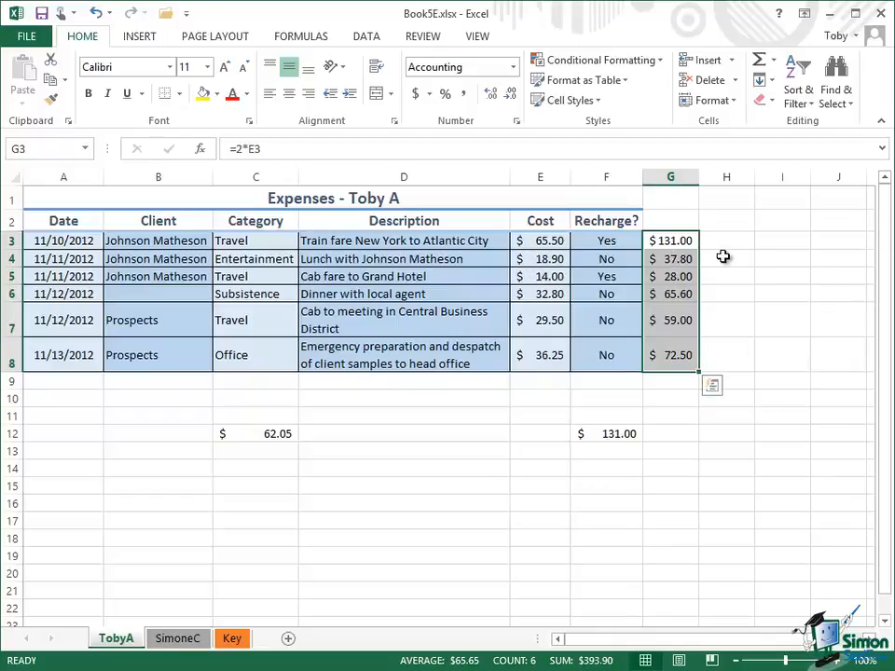
click(674, 260)
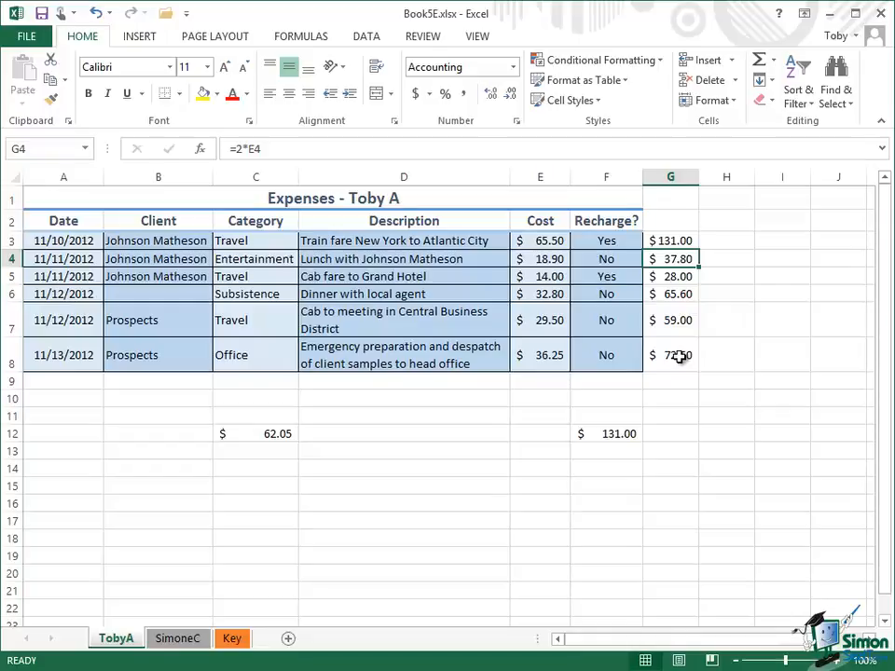
click(678, 240)
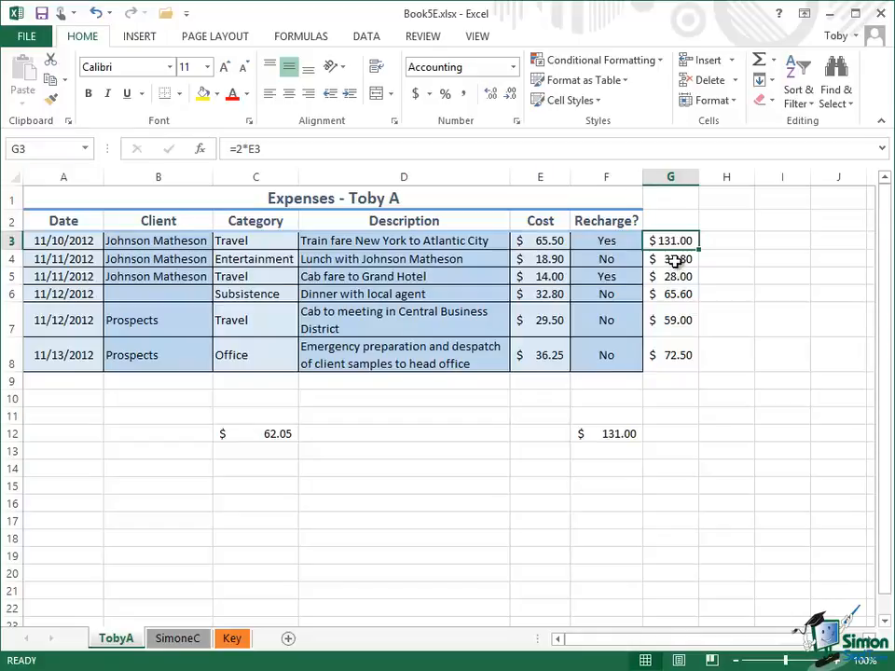
click(675, 262)
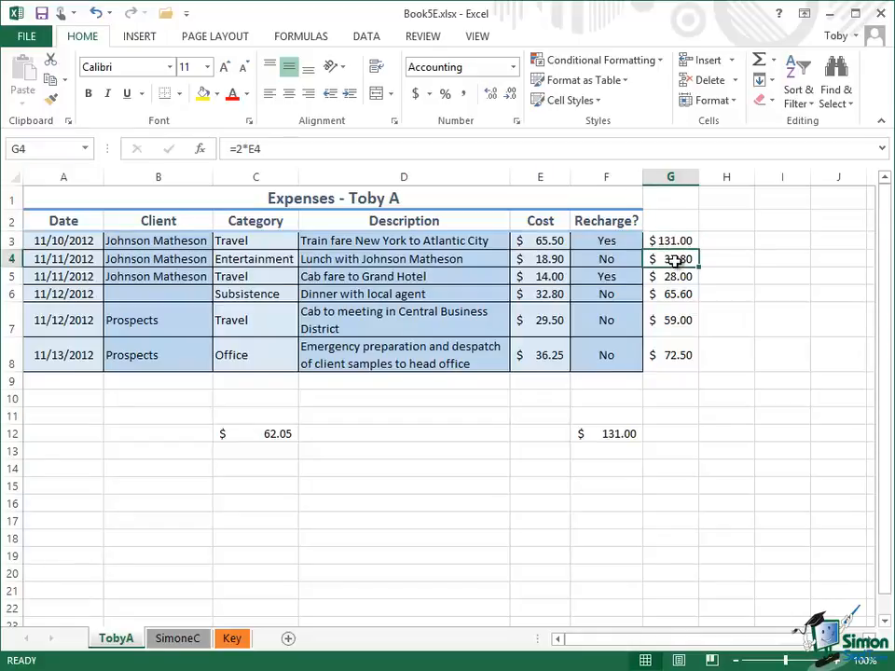
click(675, 277)
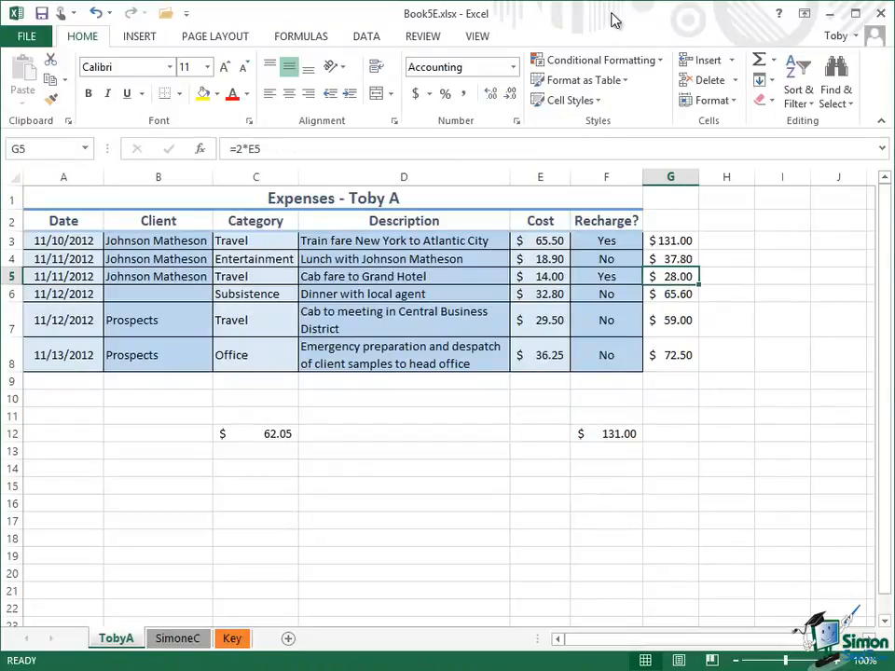
Step: Enter the formula =2*D3 in cell H3, multiplying the text description by two
click(743, 248)
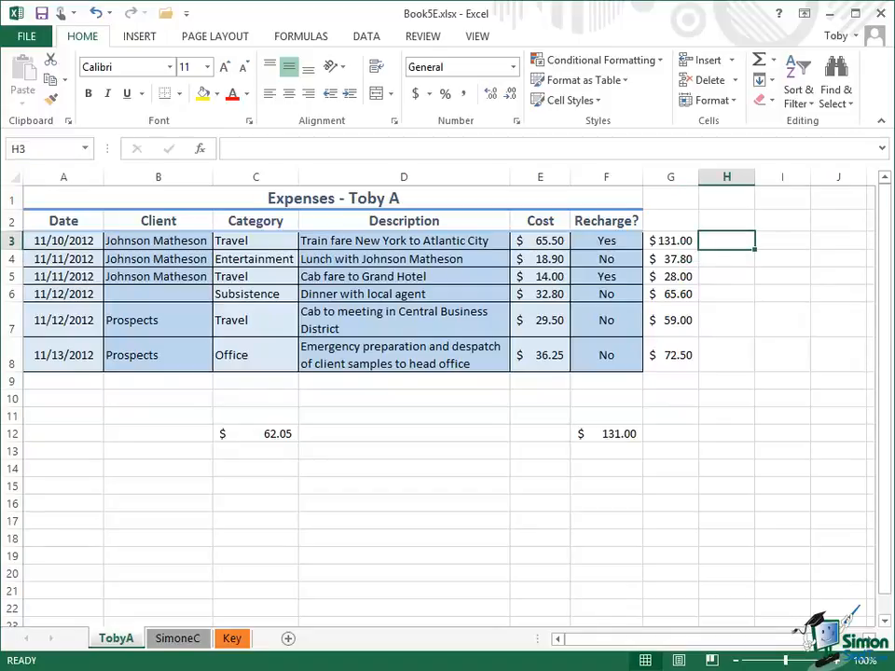
text(=)
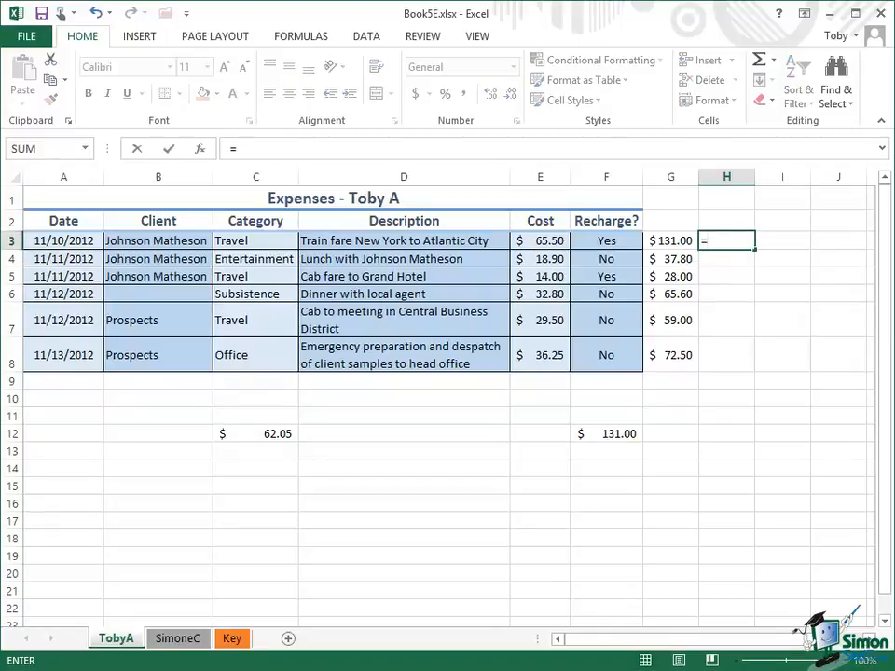
text(2*D3)
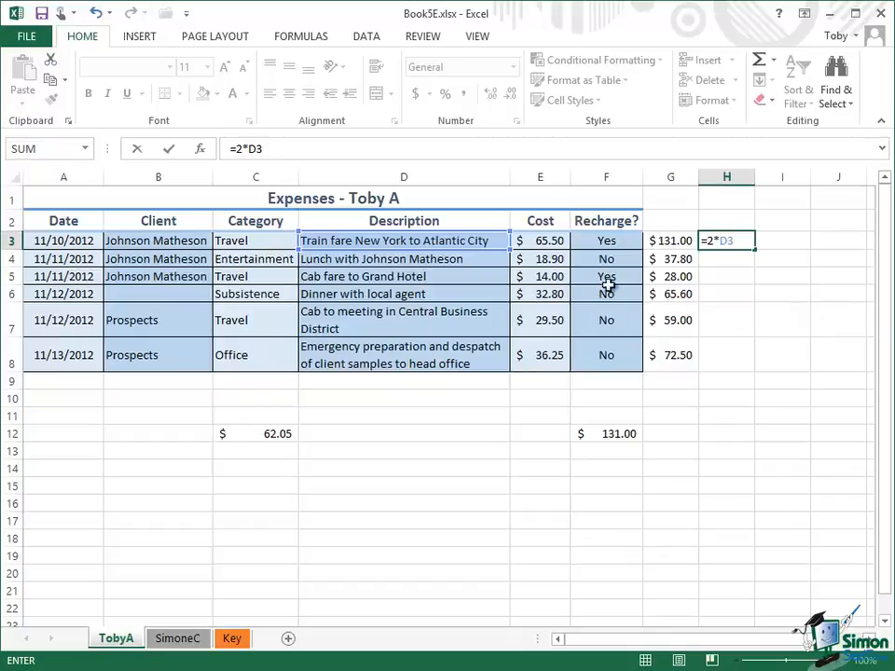
click(171, 150)
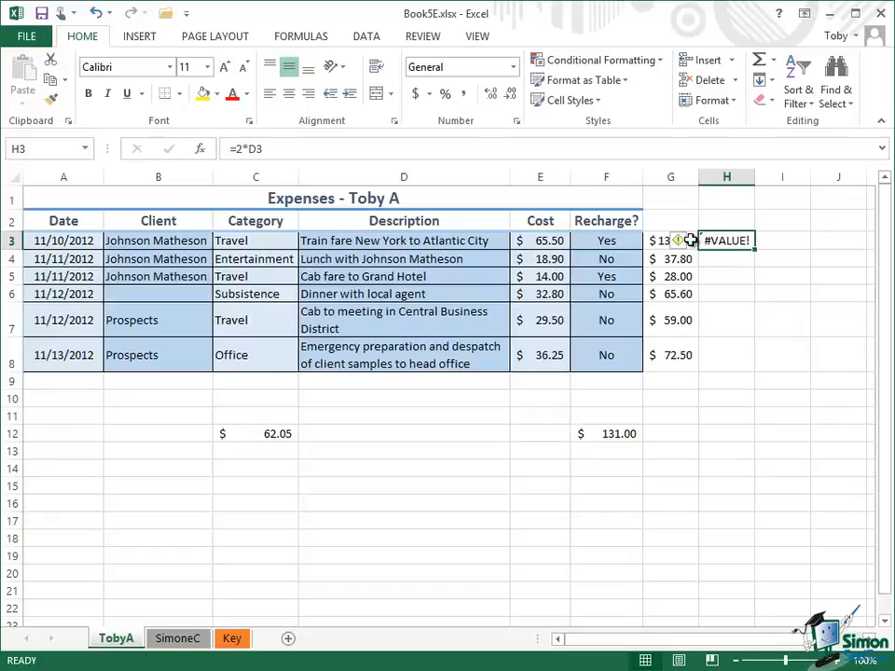
Step: Review the error-checking options offered for H3, close them without choosing one, and select cell G6
mouse_move(683, 244)
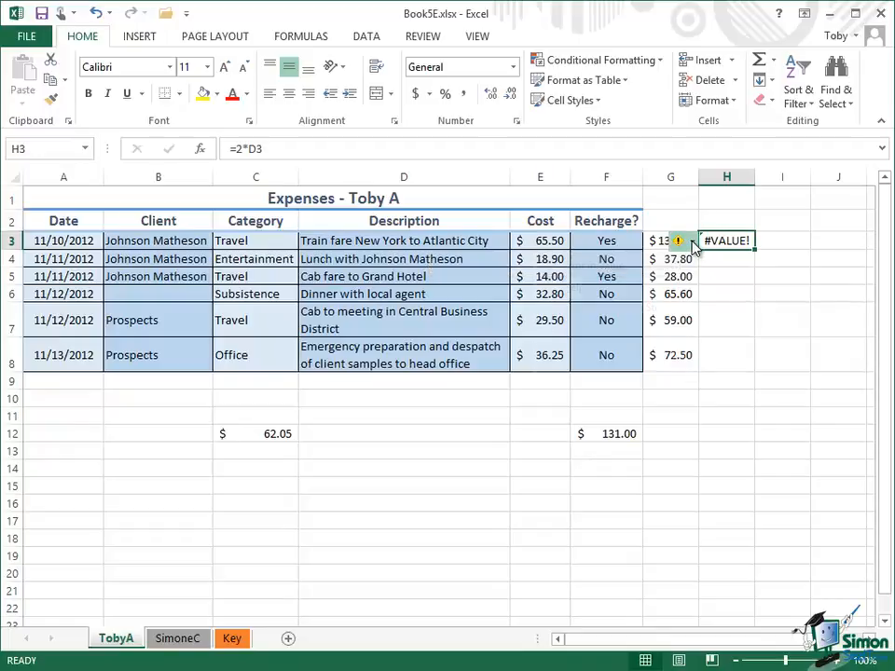
click(692, 245)
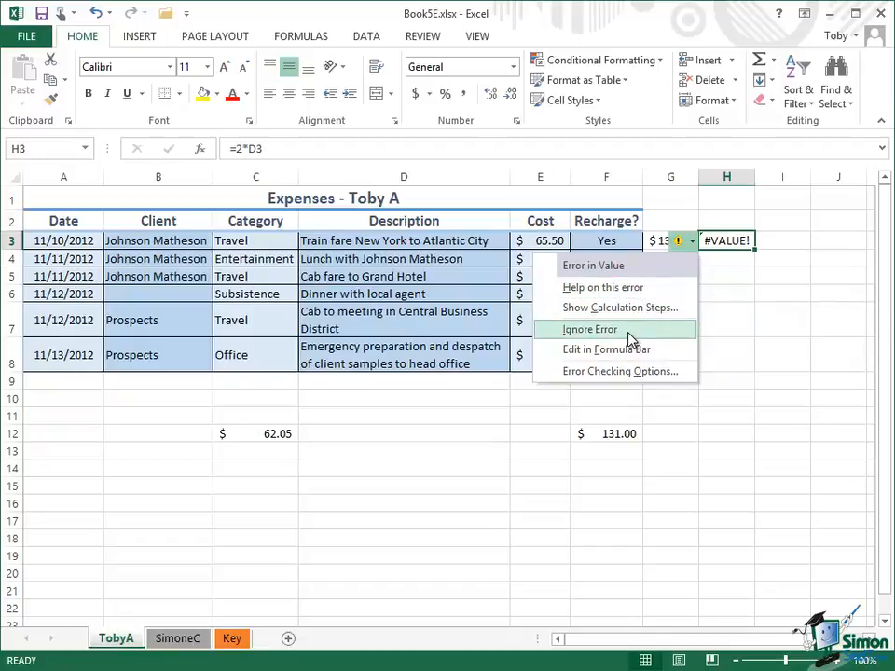
click(730, 240)
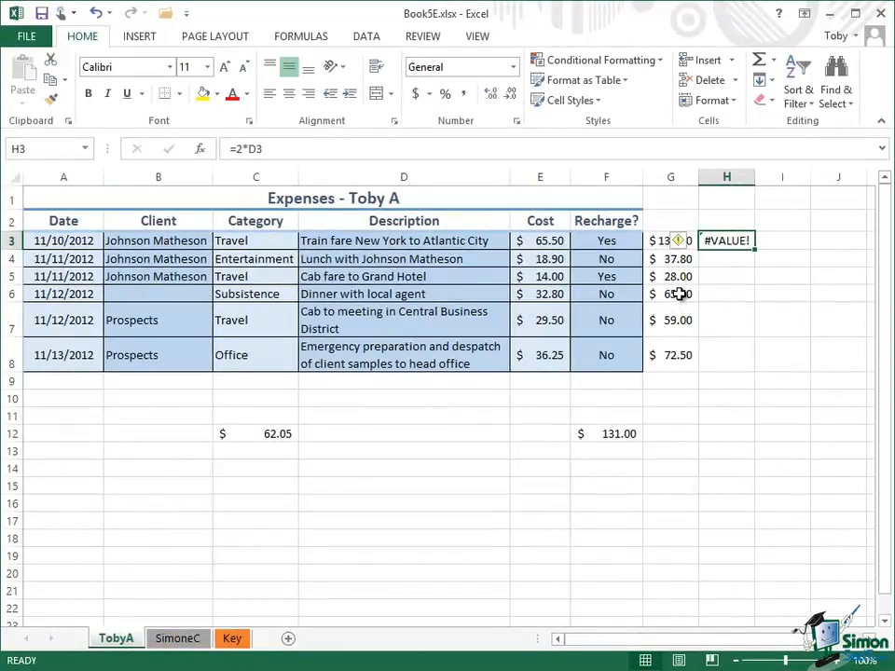
click(679, 294)
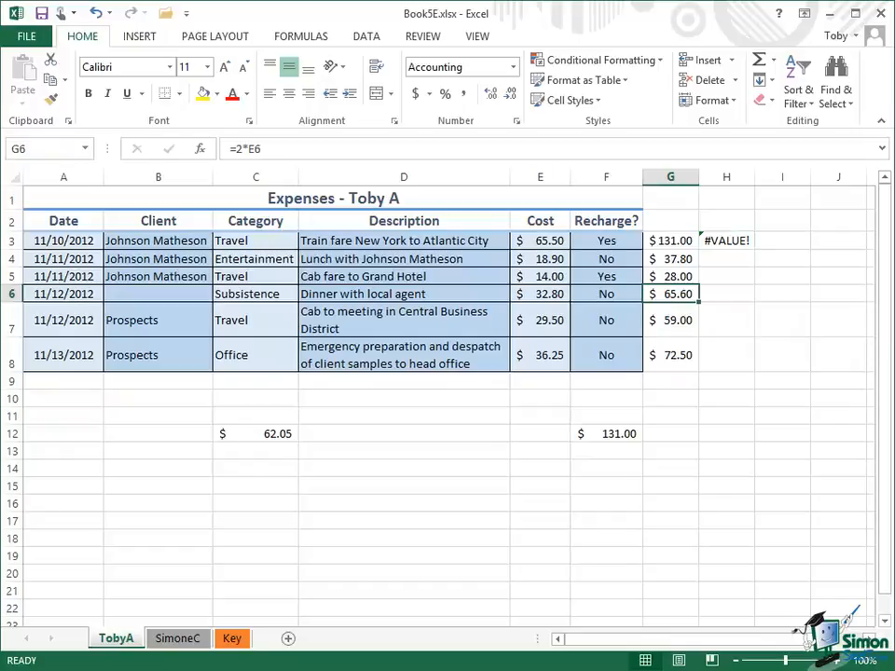